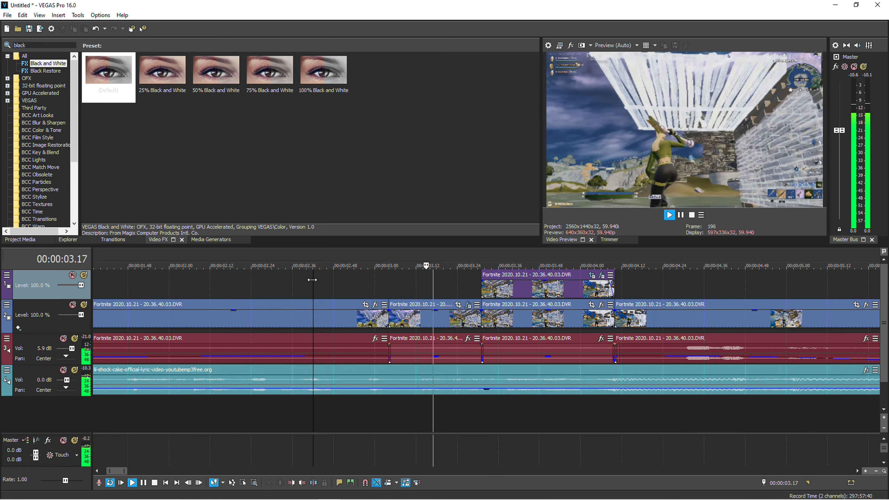
Apply the default Black and White effect to the main video track clip that lies beneath the overlay clip
key("space")
left_click(516, 356)
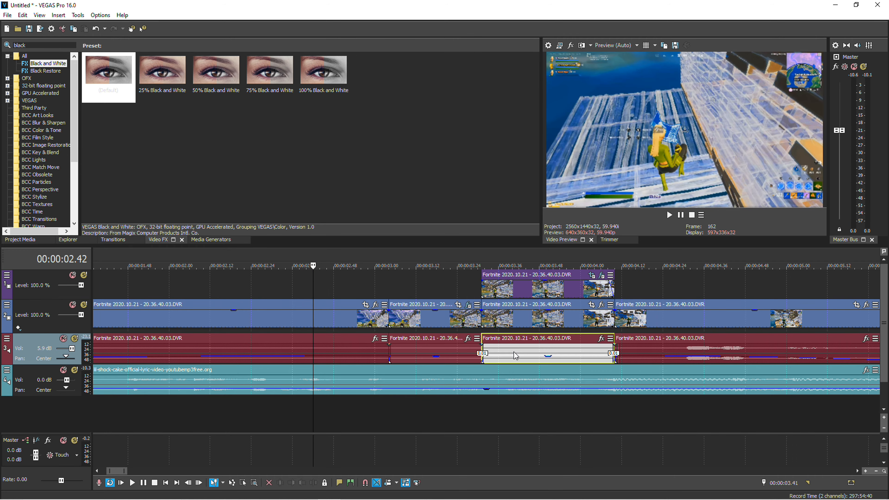
left_click(502, 324)
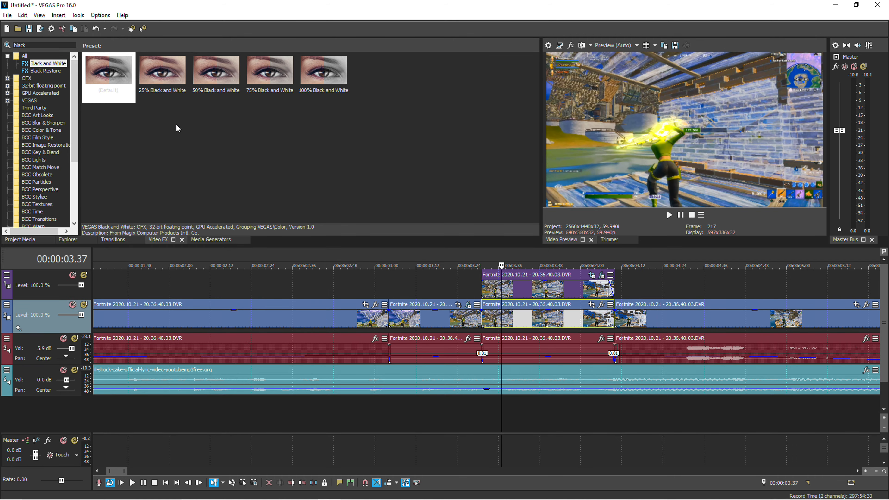
left_click_drag(109, 73, 427, 241)
left_click_drag(537, 317, 536, 316)
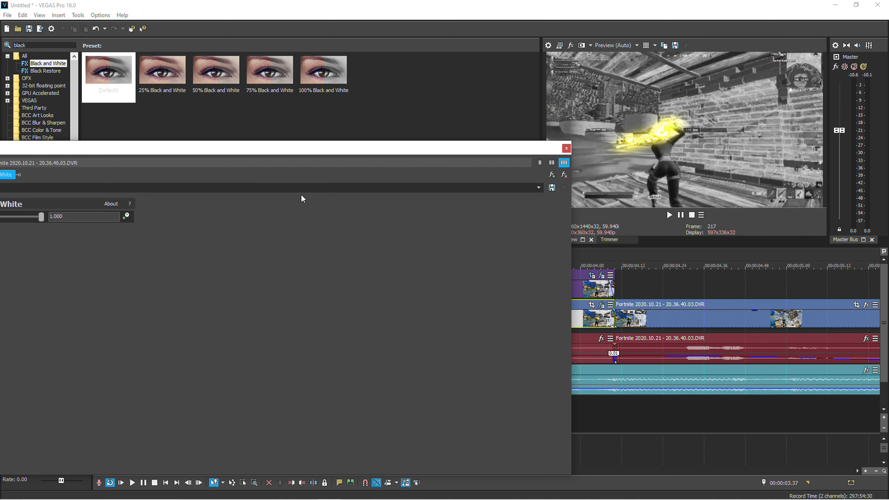
left_click_drag(154, 160, 283, 150)
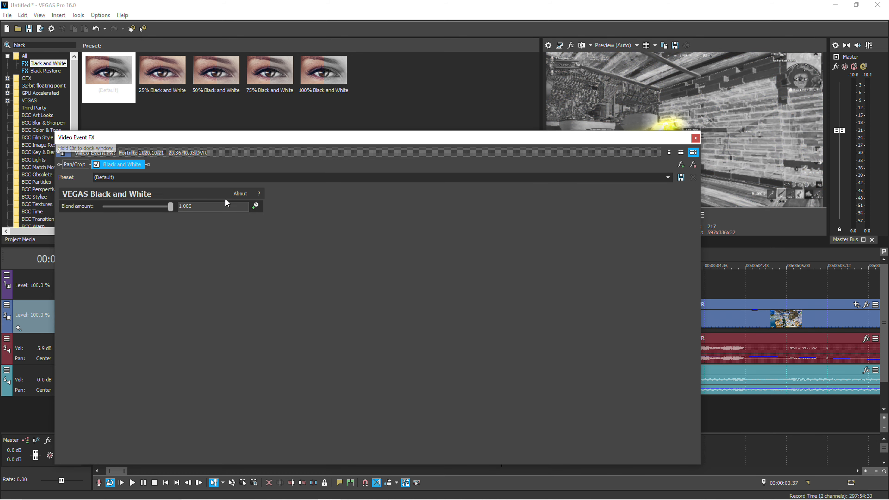
left_click_drag(335, 142, 114, 371)
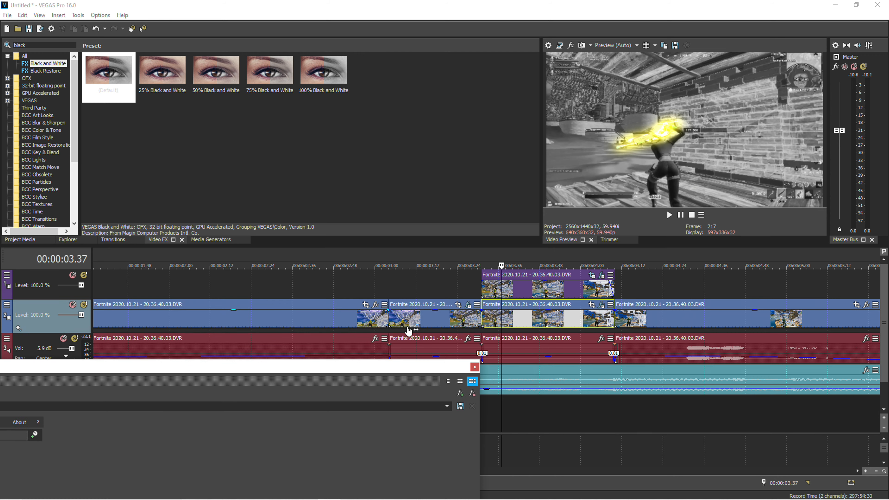
Check the Black and White blend amount at the second keyframe of the short clip just before the overlay section
left_click(434, 329)
left_click(467, 305)
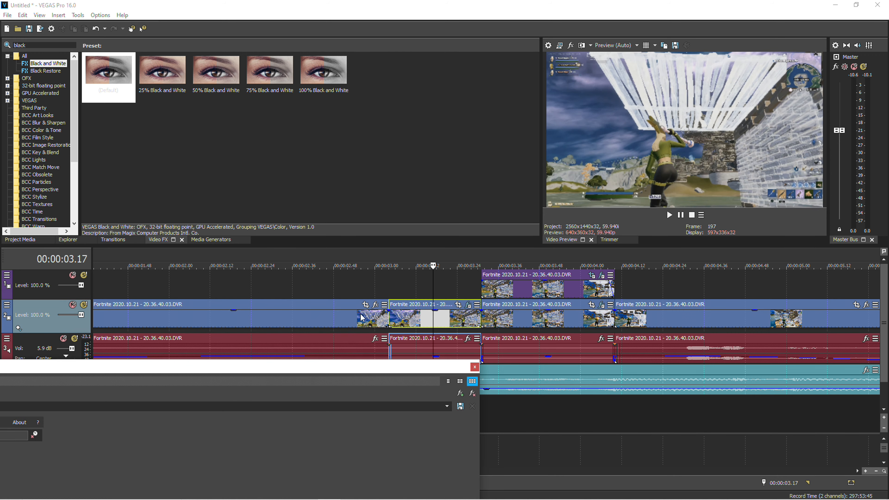
left_click_drag(325, 372, 543, 183)
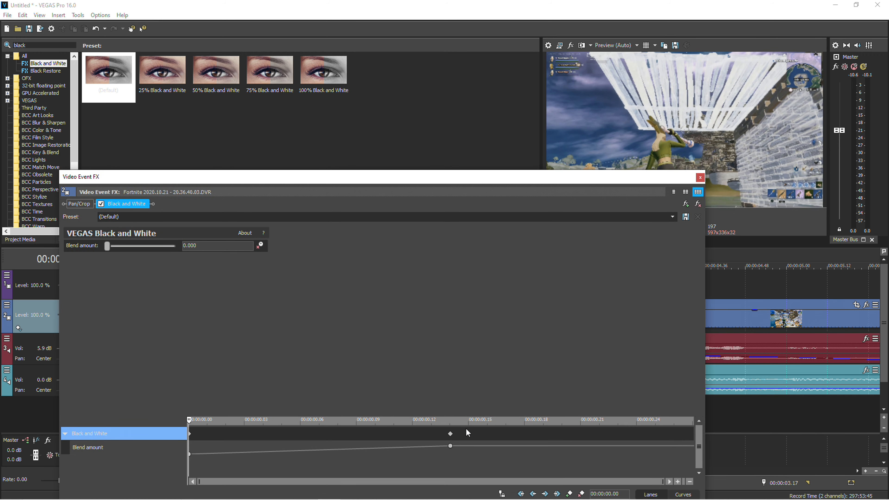
left_click(449, 447)
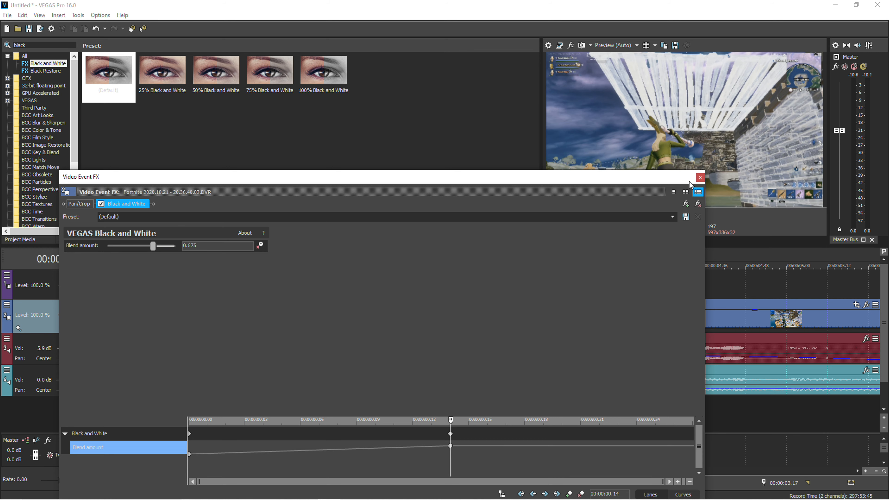
left_click(700, 177)
Set the Black and White blend amount of the clip beneath the overlay to 0.675 and play back the transition
left_click(546, 327)
left_click(602, 305)
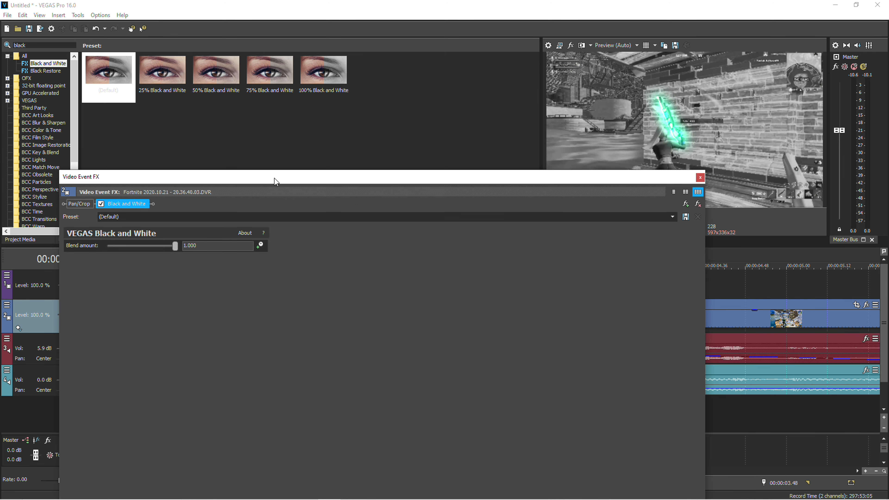
left_click_drag(175, 246, 157, 246)
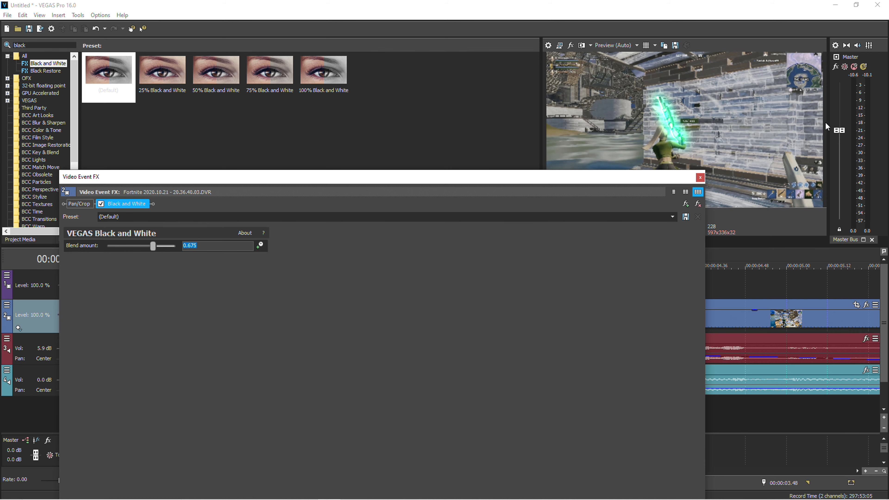
left_click(701, 177)
left_click(379, 288)
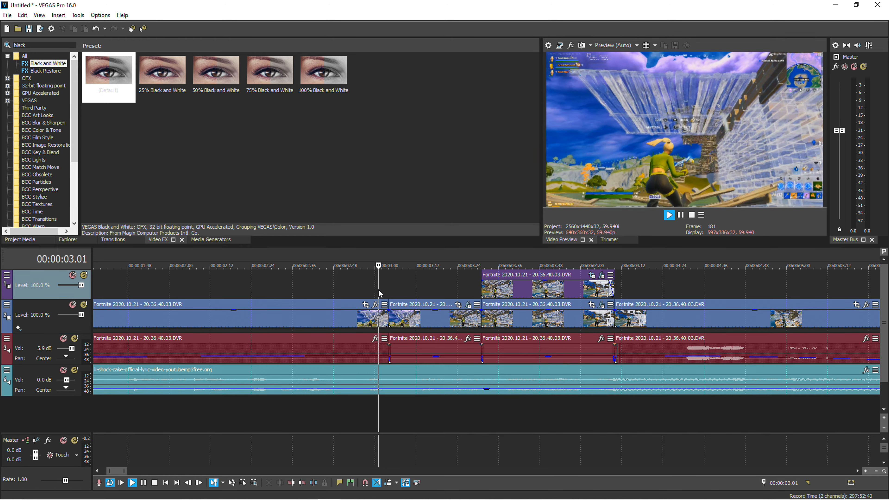
key("space")
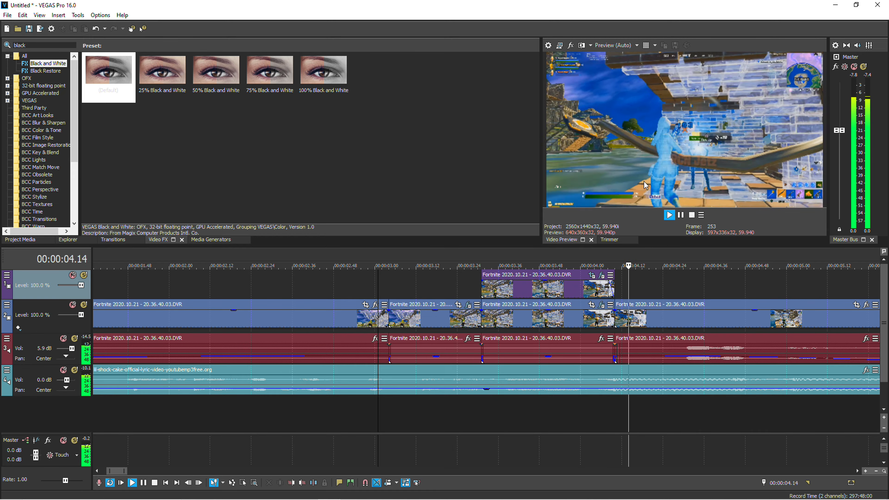
key("space")
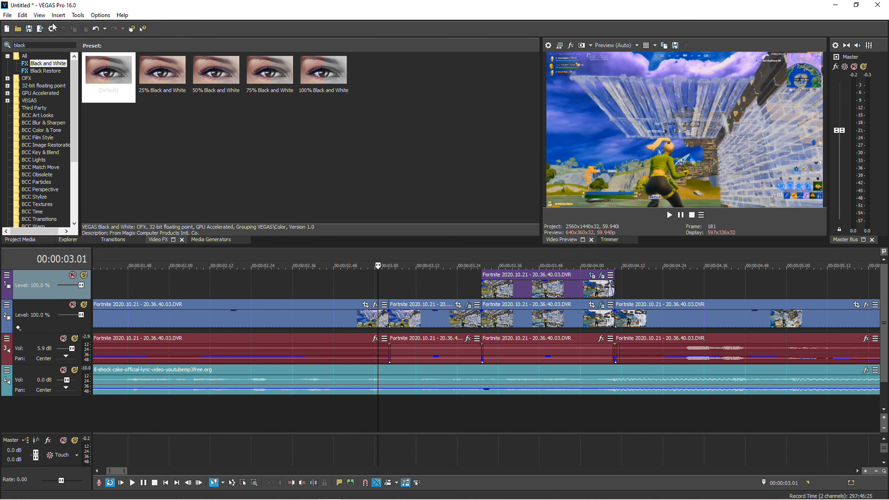
Split the song audio at 00:00:03.04, in line with the start of the short gameplay clip
left_click(10, 18)
left_click(314, 185)
left_click(386, 282)
left_click(390, 287)
scroll(427, 317, "down", 1)
scroll(429, 331, "up", 1)
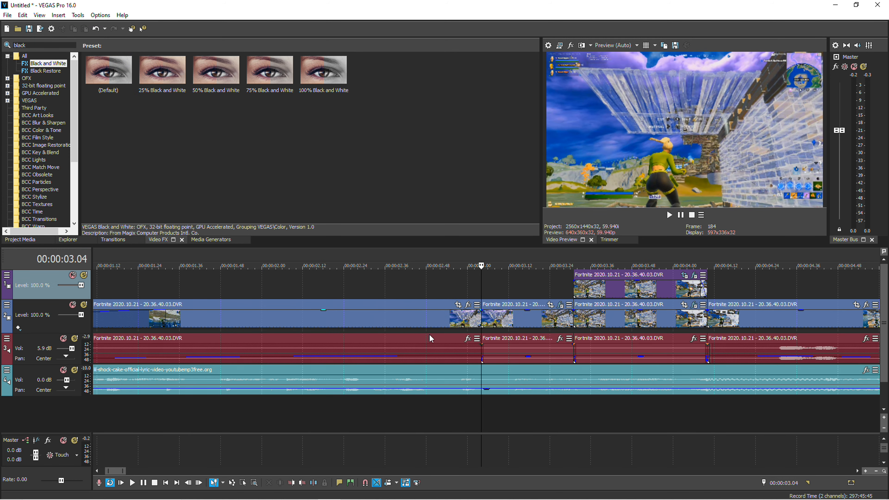
right_click(482, 375)
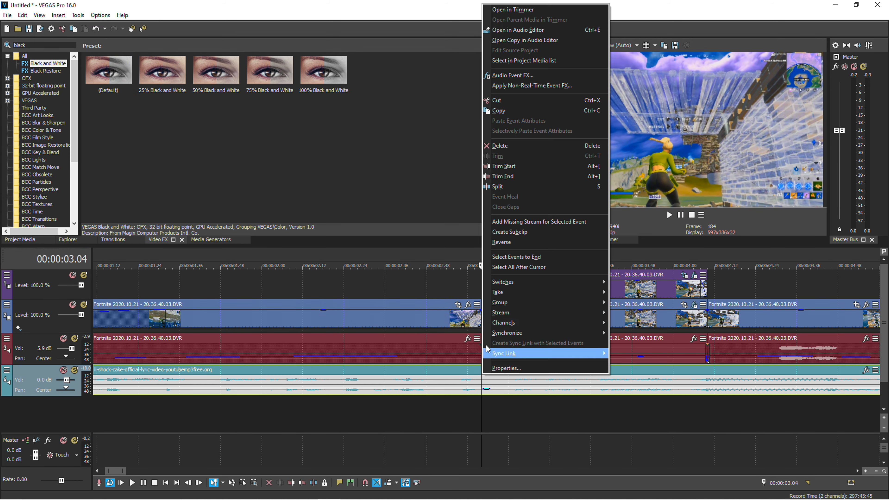
left_click(524, 188)
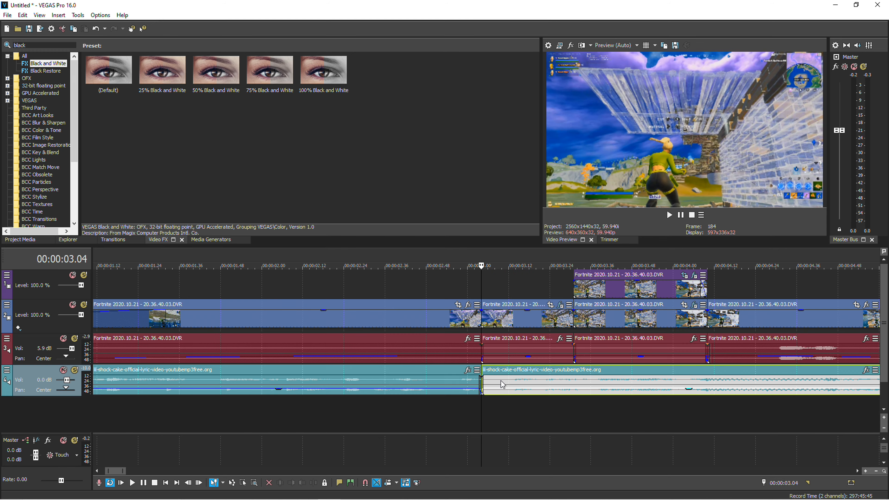
Play through the effect section and split the song audio again at 00:00:04.10, where the overlay clip ends
scroll(501, 381, "down", 3)
key("space")
left_click(673, 215)
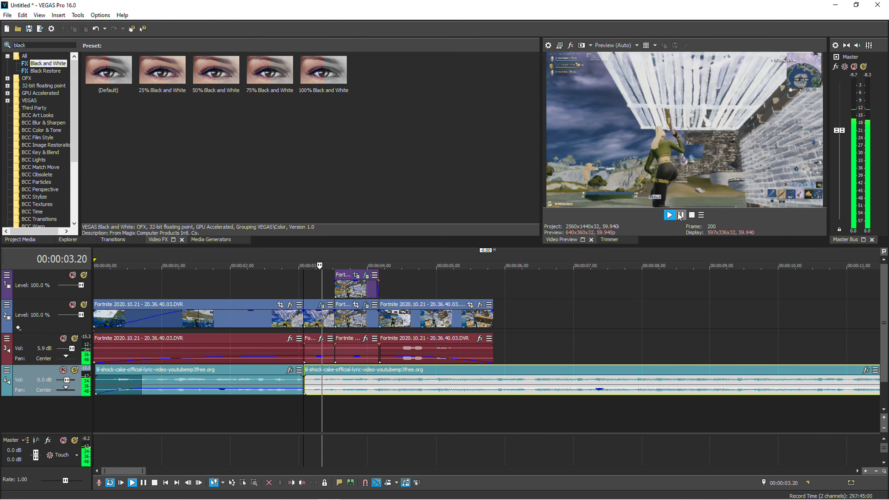
left_click(678, 214)
left_click(670, 215)
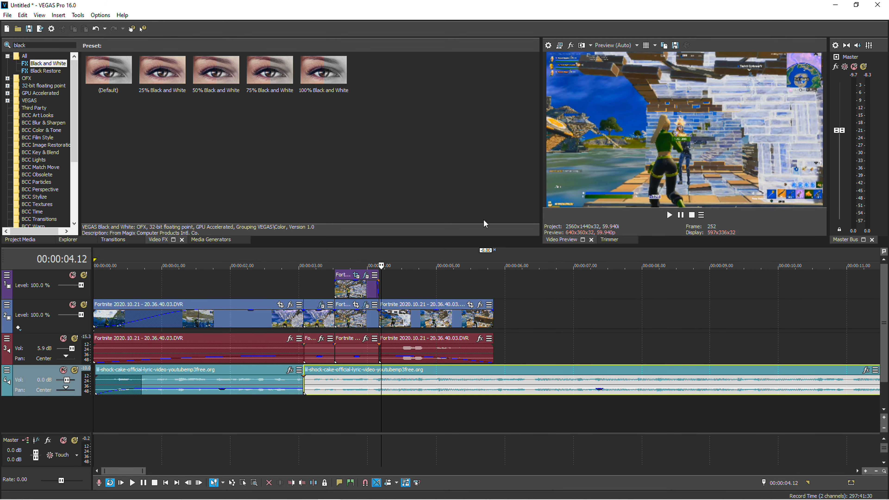
scroll(416, 296, "up", 6)
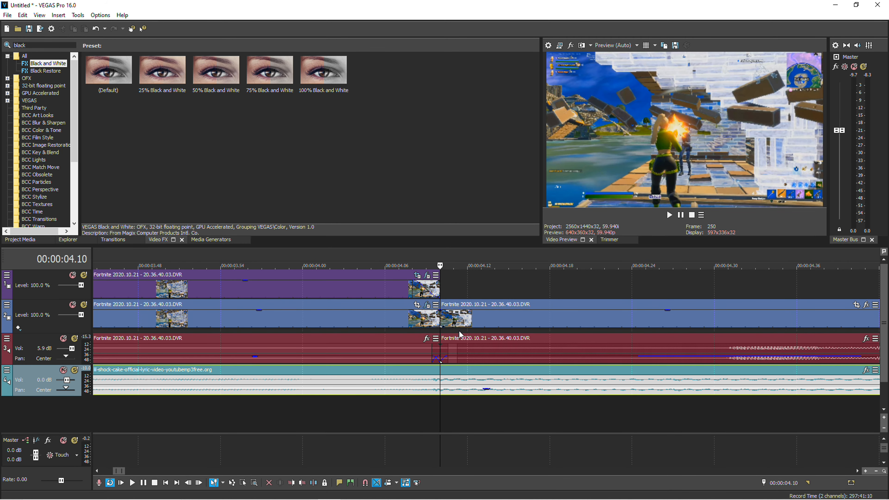
right_click(442, 374)
left_click(467, 194)
scroll(387, 334, "down", 6)
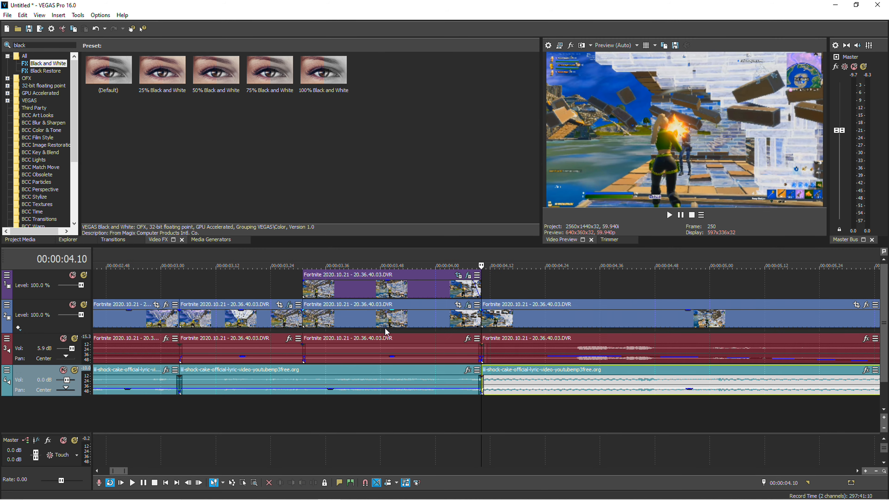
Add the Graphic EQ audio effect to the middle song segment between the two splits
left_click(404, 376)
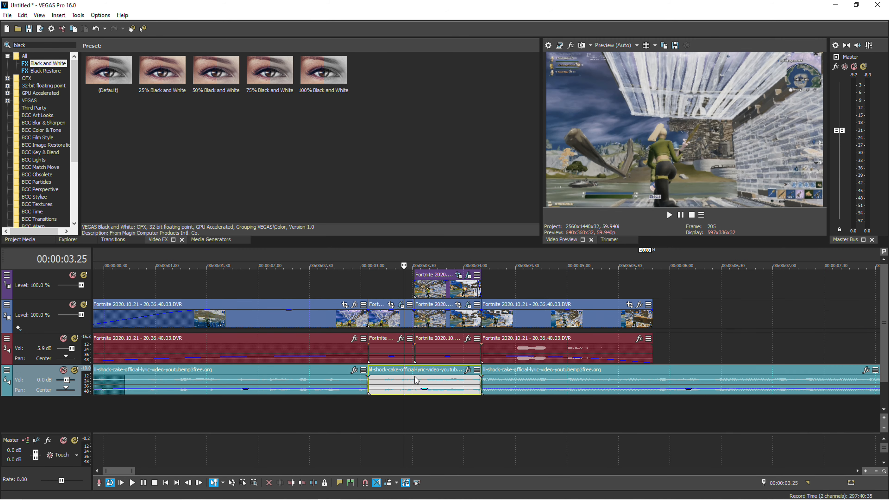
left_click(468, 370)
left_click(339, 150)
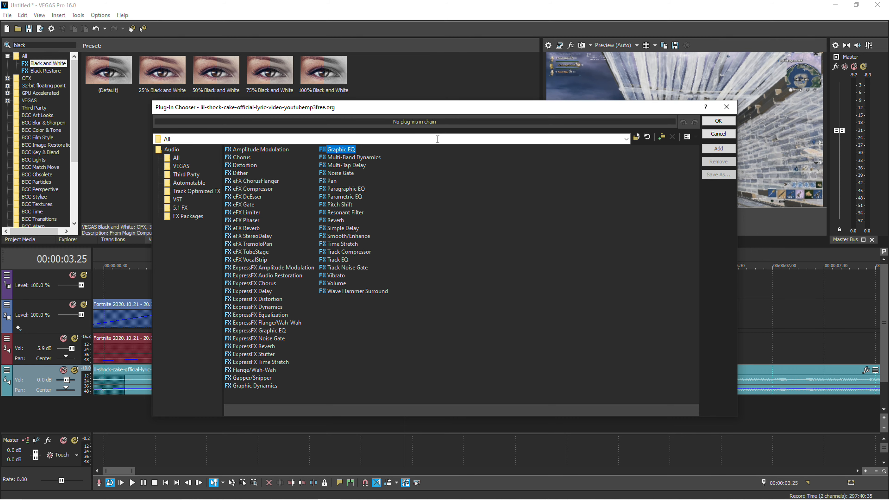
left_click(713, 122)
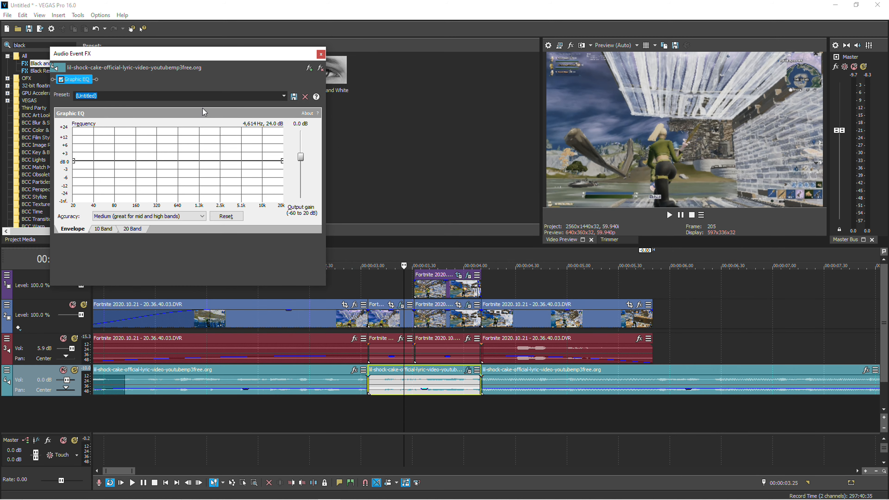
Load the "gaiten eq" preset in the Graphic EQ and close the effect window
left_click(284, 96)
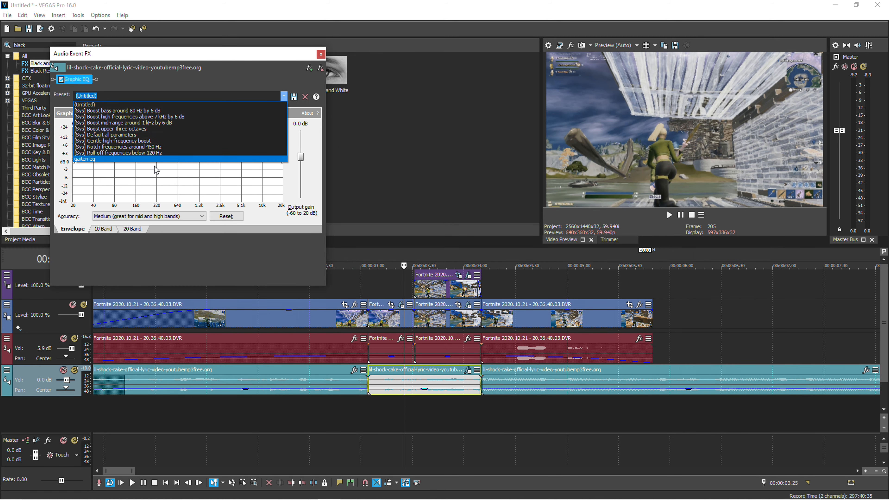
left_click(154, 167)
left_click(283, 96)
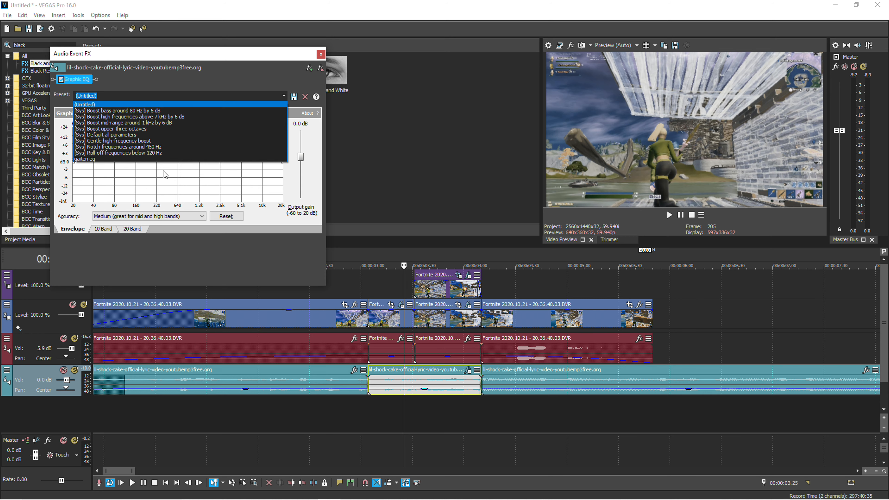
left_click(151, 160)
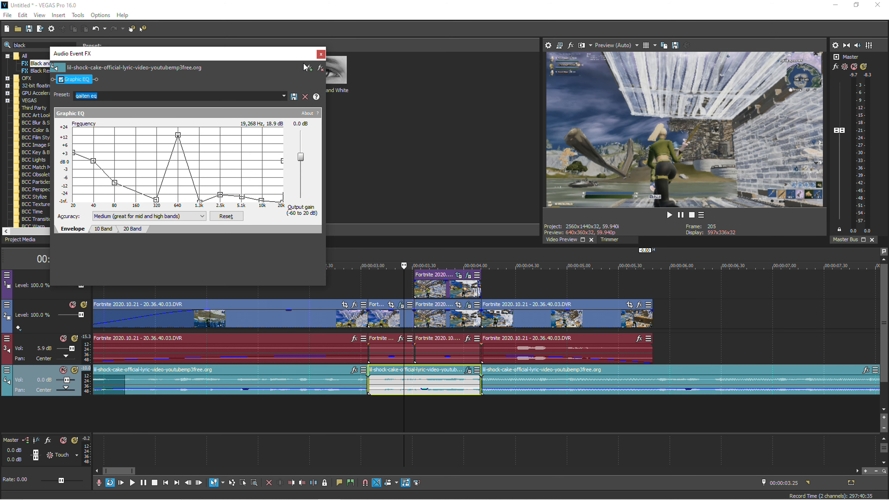
left_click(320, 55)
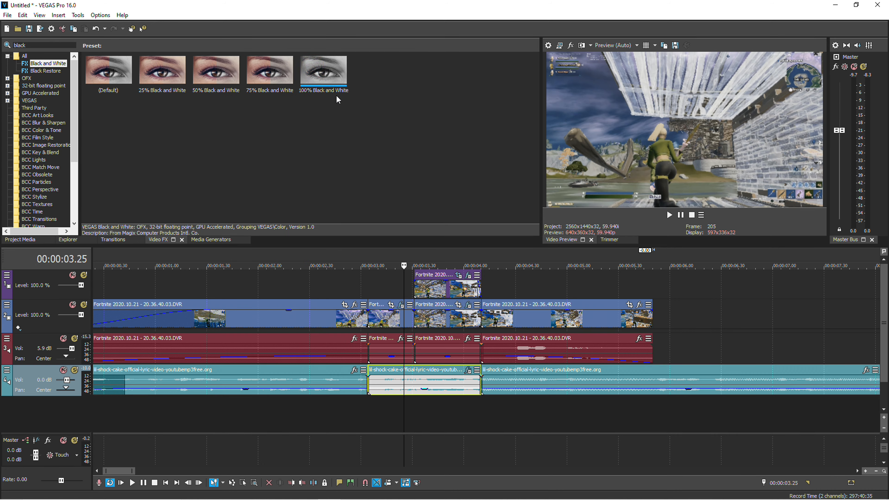
Audition the equalised song segment and extend its start 0.05 over the preceding segment to form a crossfade
left_click(359, 381)
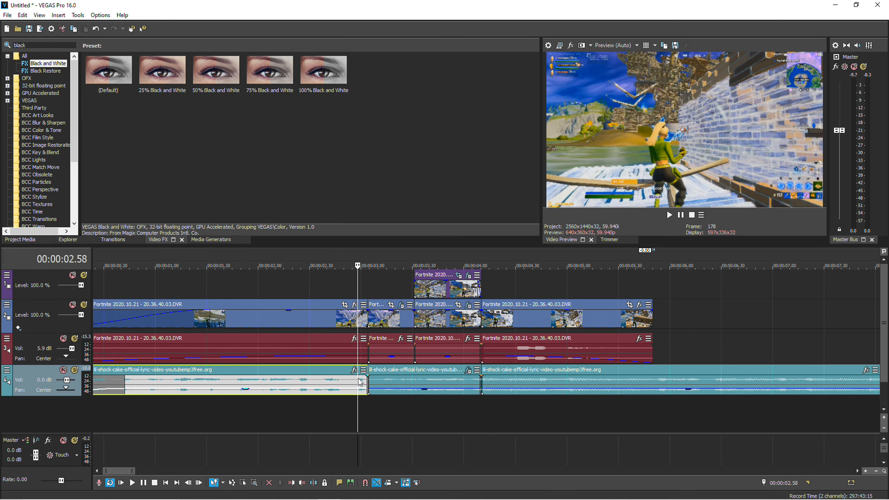
key("space")
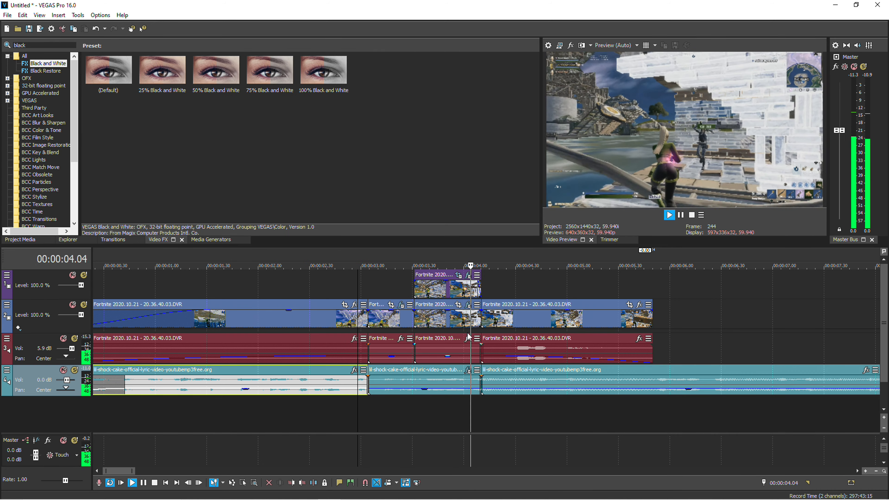
key("space")
left_click(377, 383)
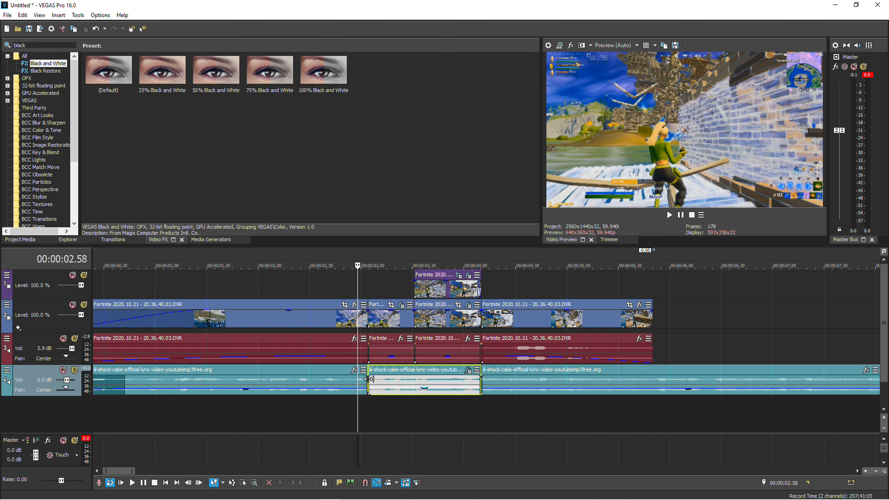
left_click(348, 385)
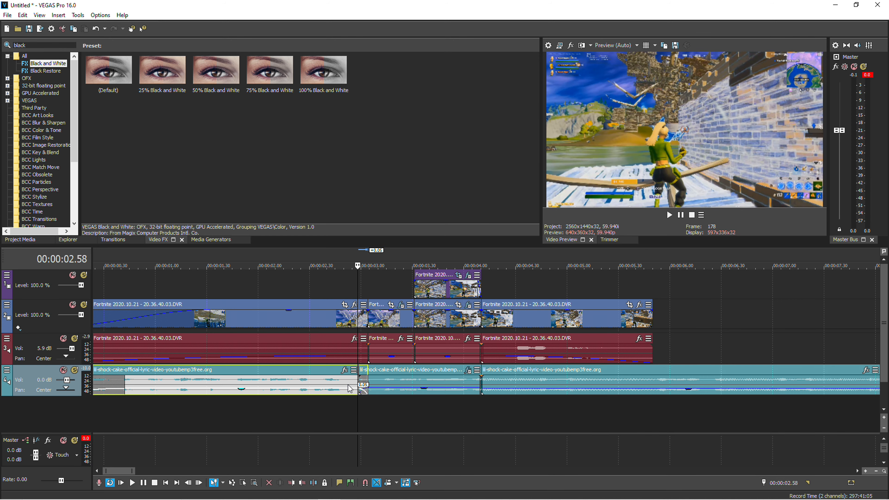
key("space")
key("space")
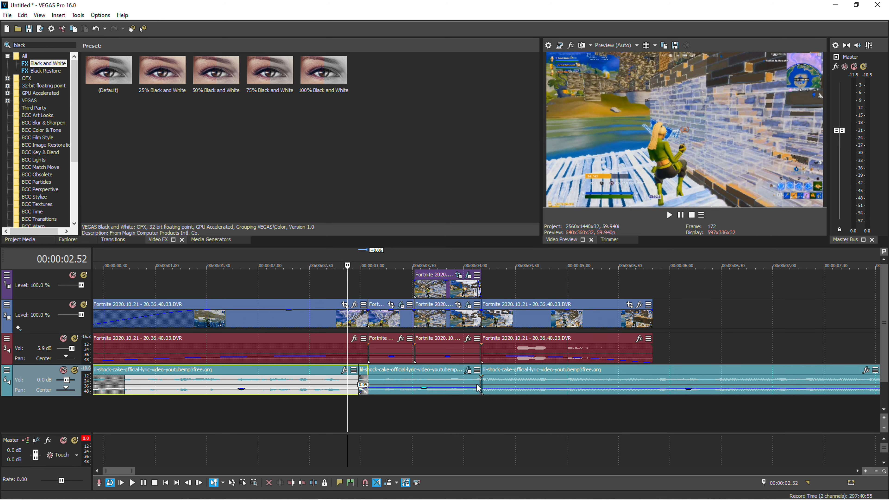
Extend the end of the equalised song segment 0.04, plus a further 0.02, over the following segment as a crossfade, and audition it
left_click(476, 384)
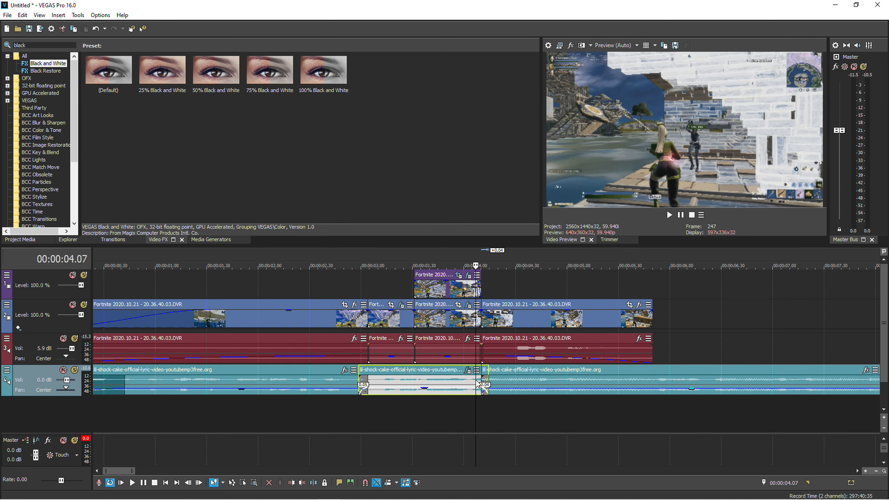
key("space")
key("space")
left_click(471, 386)
key("space")
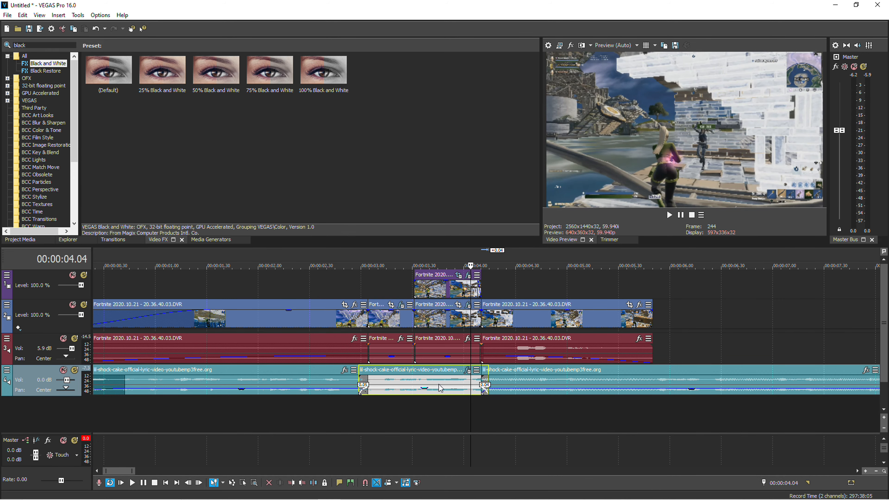
key("space")
left_click(437, 385)
key("space")
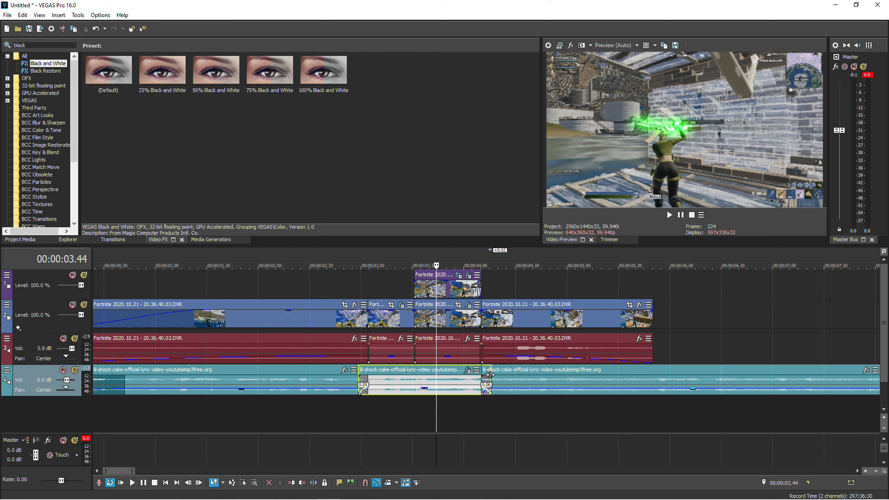
Play back the timeline from 00:00:02.29 to check the transition into the desaturated, equalised section
left_click(308, 366)
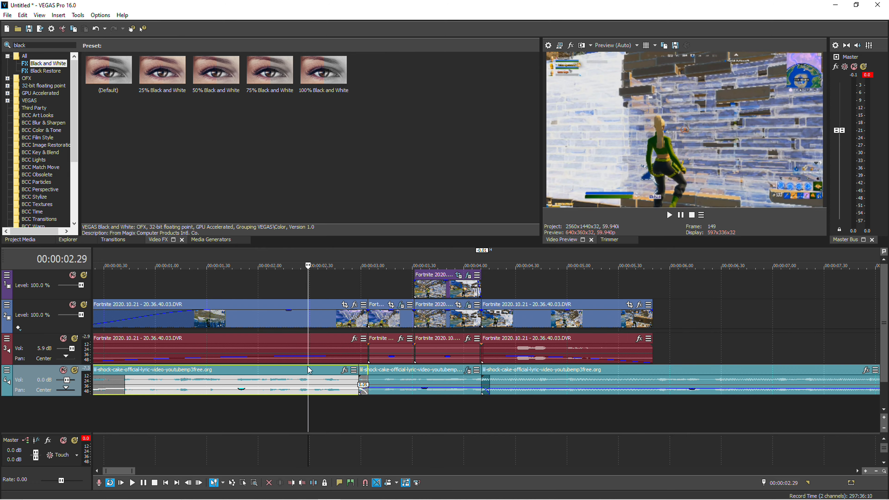
key("space")
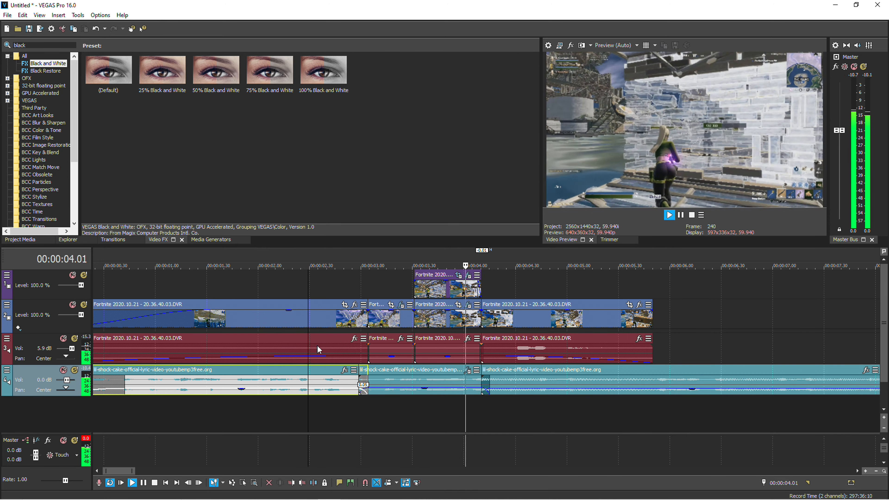
key("space")
left_click(8, 15)
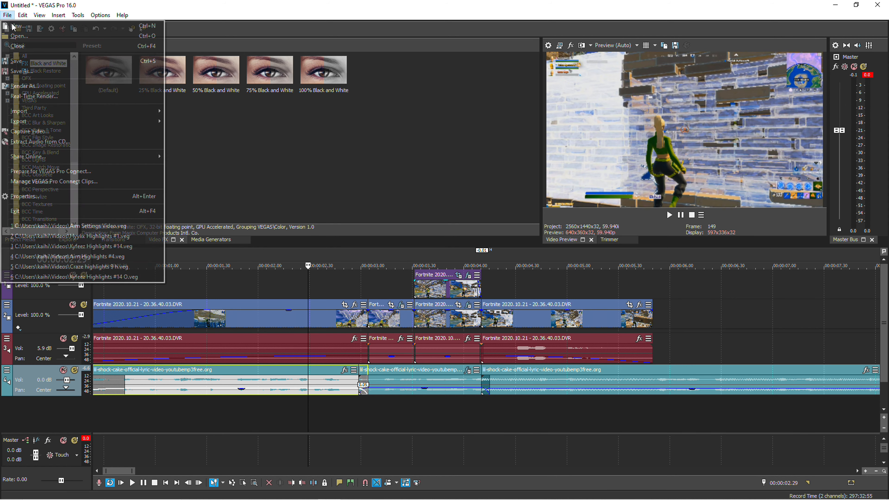
left_click(392, 279)
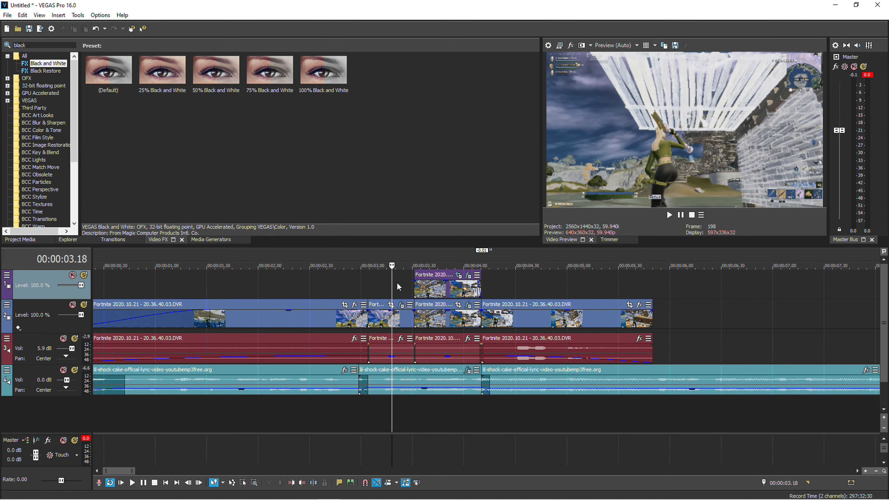
Insert a velocity envelope on the second-track video clip that follows the desaturated section
left_click(415, 287)
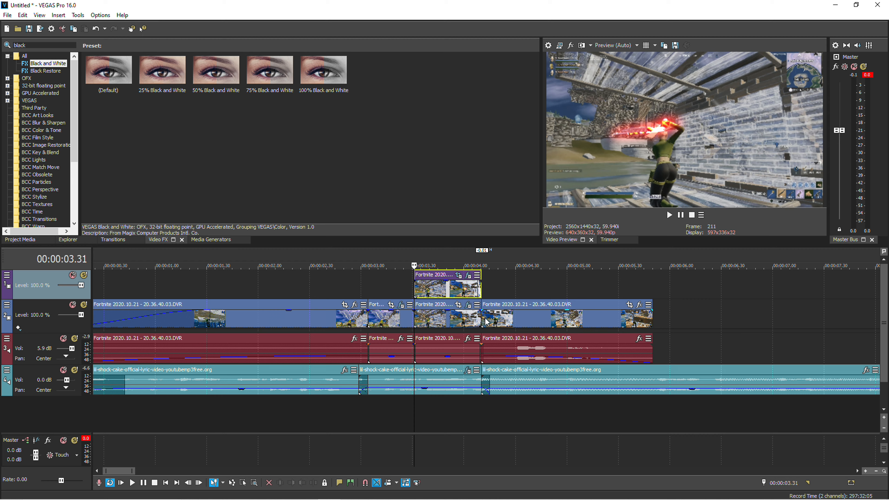
left_click(487, 322)
scroll(487, 322, "up", 5)
right_click(472, 319)
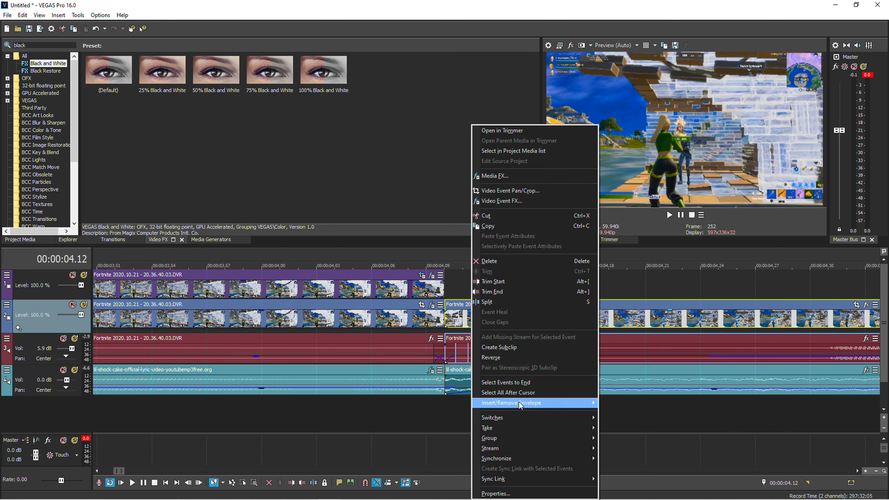
mouse_move(522, 406)
left_click(621, 403)
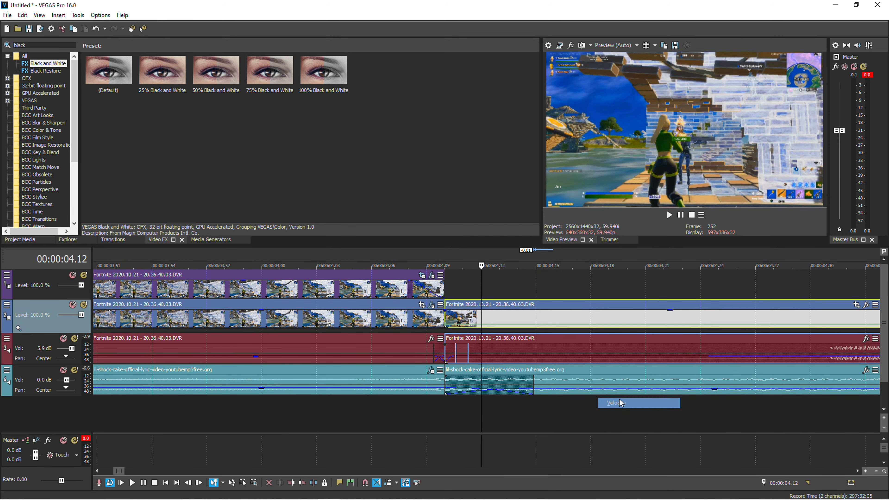
Insert a velocity envelope on the second-track video clip beneath the desaturated section's overlay
left_click(418, 324)
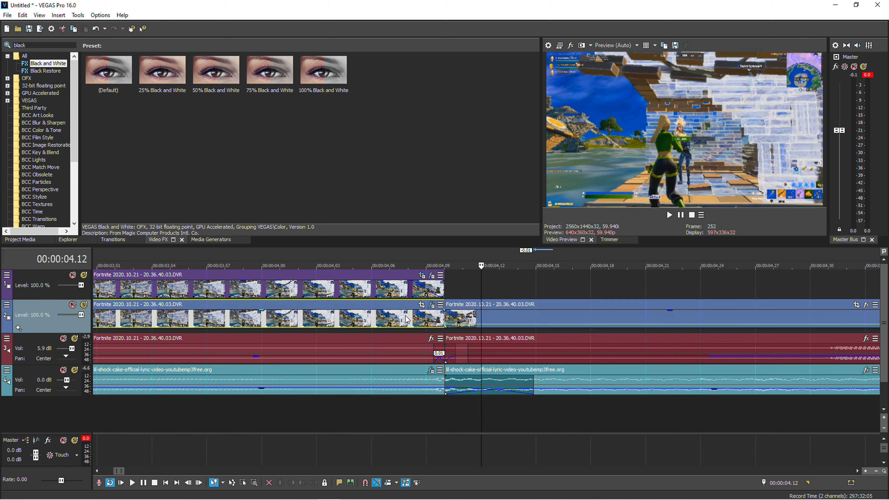
right_click(406, 324)
mouse_move(491, 407)
left_click(561, 404)
scroll(454, 328, "down", 5)
scroll(454, 328, "up", 6)
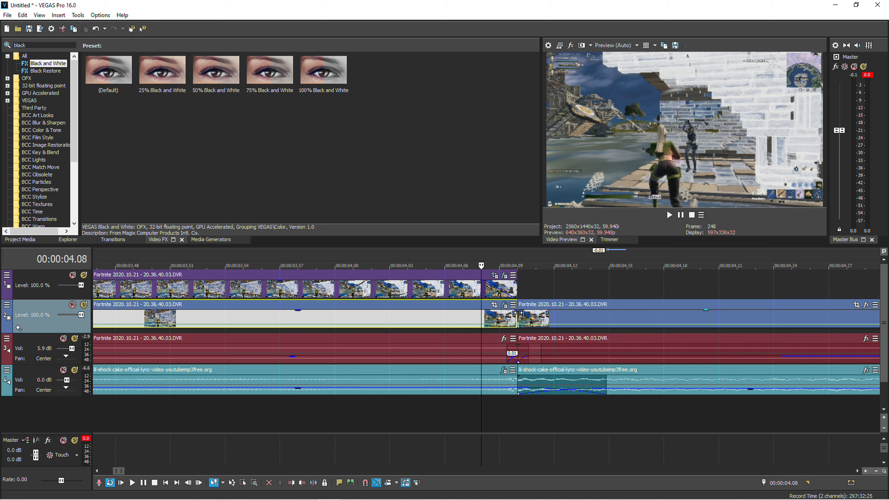
Add a velocity point at 00:00:04.13 on the clip that follows the desaturated section
left_click(518, 316)
key("Right")
key("Right")
key("Right")
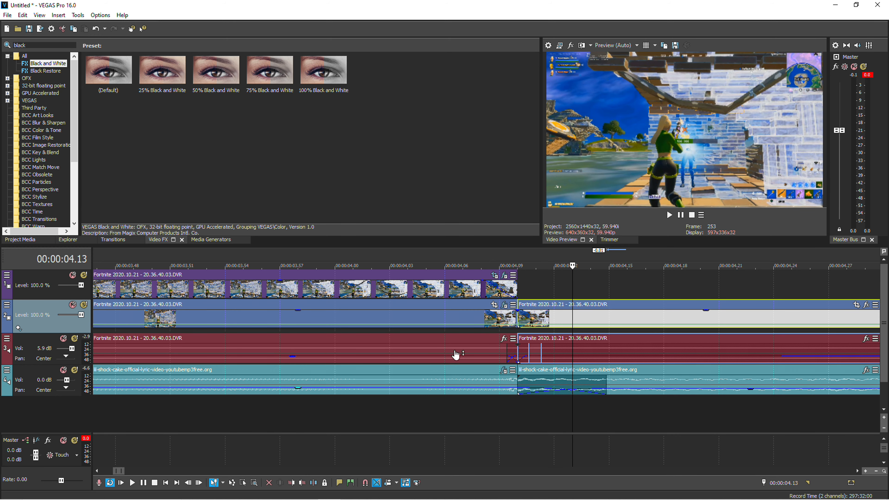
scroll(505, 312, "up", 5)
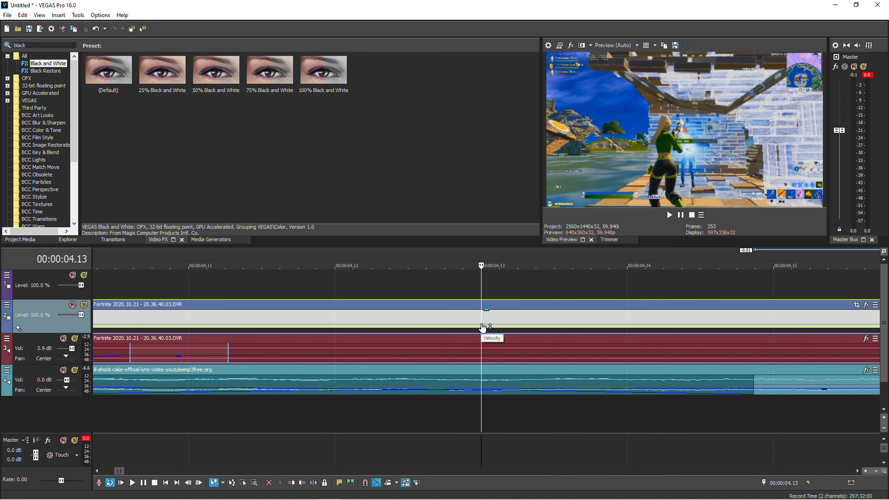
Add a velocity point at 00:00:04.09 near the end of the second-track clip beneath the overlay
scroll(482, 327, "down", 7)
key("Left")
key("Left")
key("Left")
key("Left")
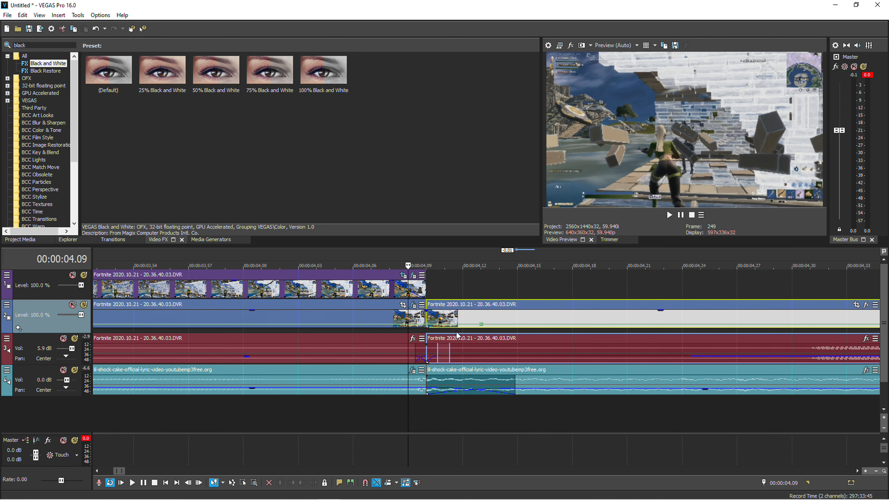
double_click(408, 324)
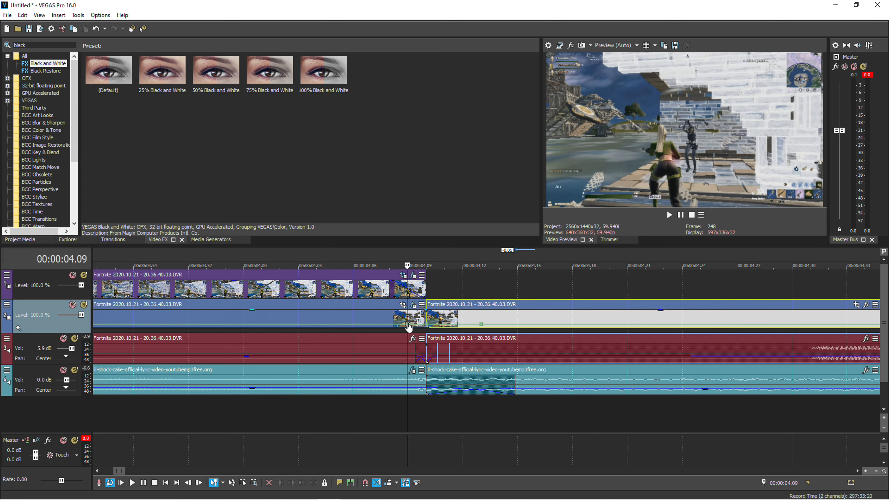
Add a velocity point at 00:00:04.18 set to 50% forward velocity, and set the 00:00:04.13 point to 200%
double_click(482, 325)
key("Right")
key("Right")
key("Right")
key("Right")
key("Right")
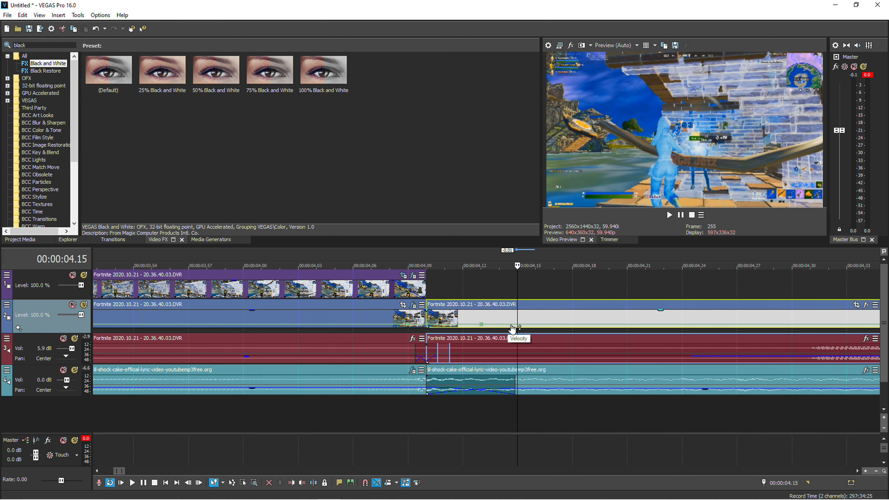
right_click(573, 329)
left_click(630, 145)
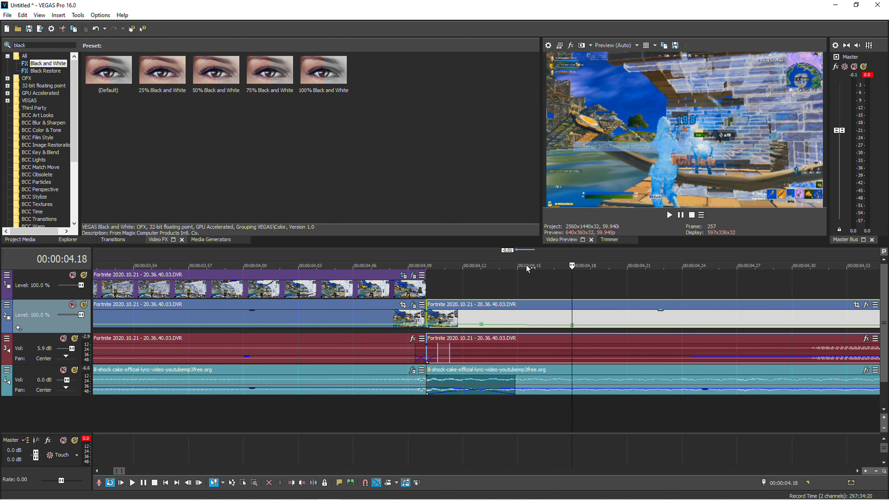
right_click(484, 328)
left_click(542, 125)
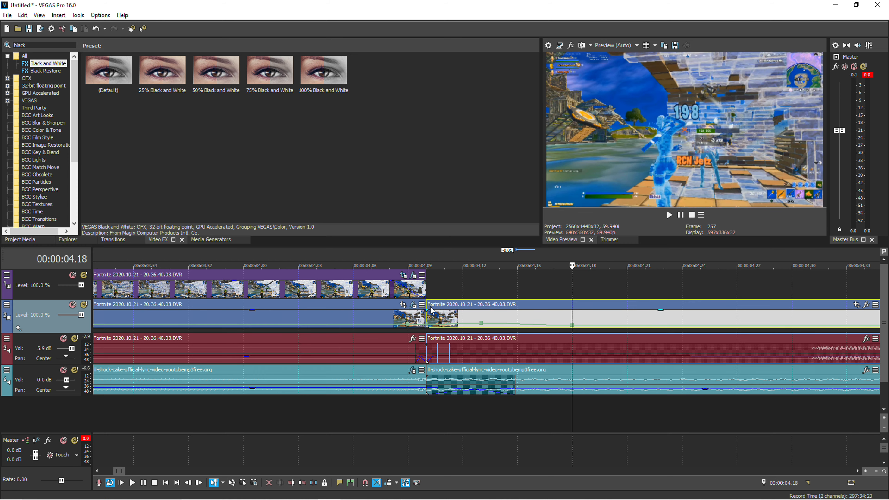
Play back the cut out of the desaturated section from several starting points to check the velocity change
left_click(376, 318)
key("space")
key("space")
key("space")
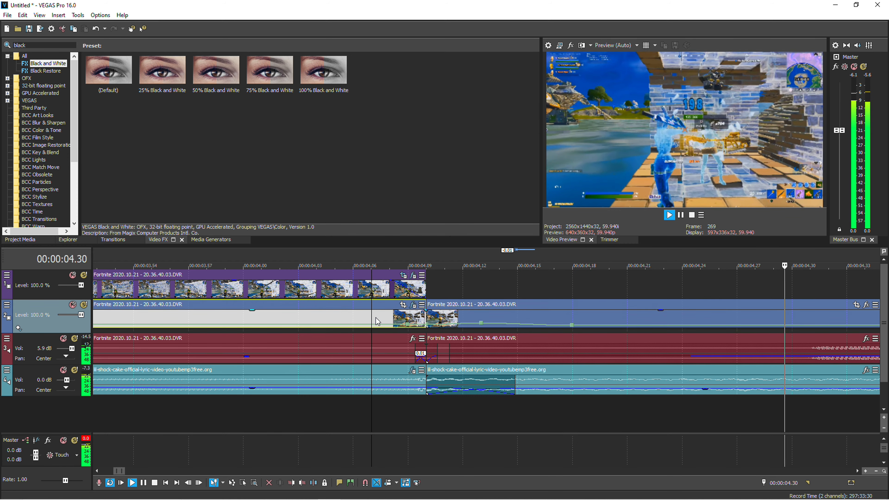
key("space")
scroll(262, 330, "down", 3)
left_click(242, 314)
key("space")
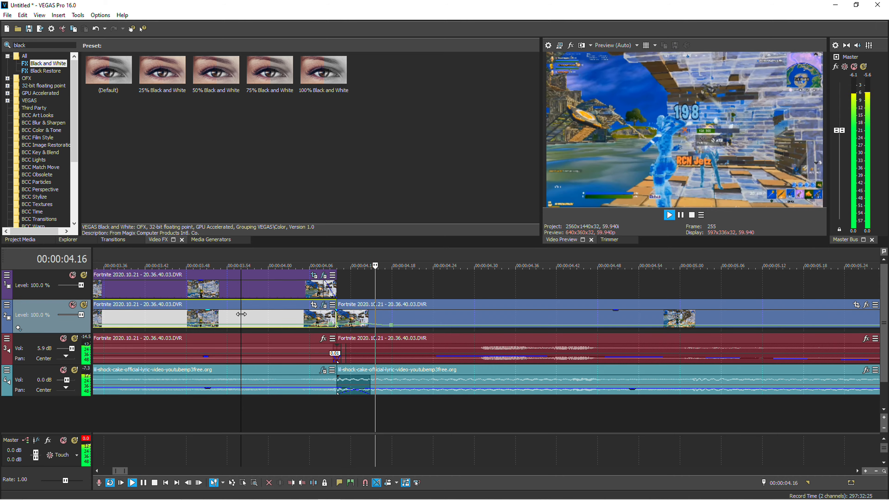
key("space")
scroll(339, 326, "down", 3)
left_click(378, 286)
key("space")
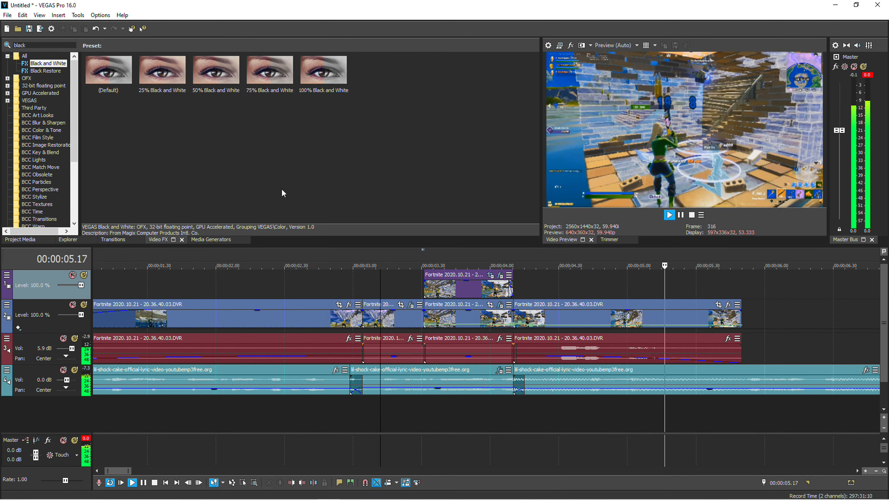
key("space")
Play back the desaturated section from its lead-in to check its timing against the song
left_click(7, 15)
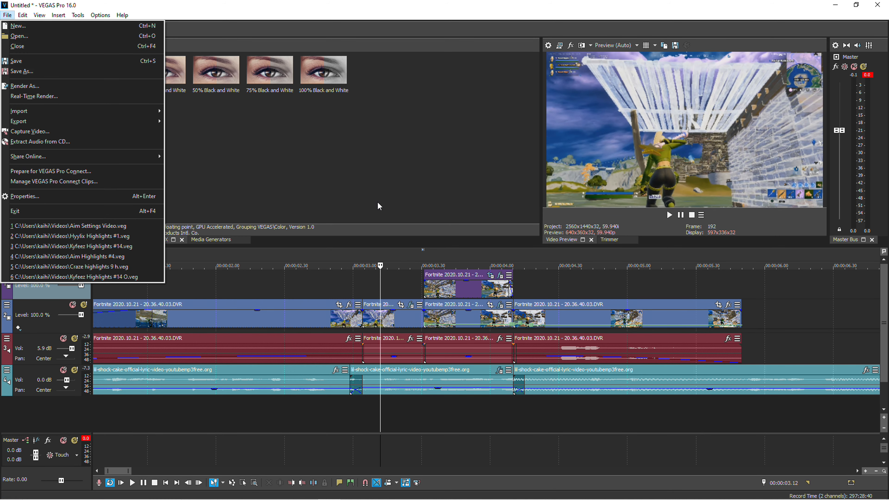
left_click(364, 282)
scroll(398, 278, "up", 4)
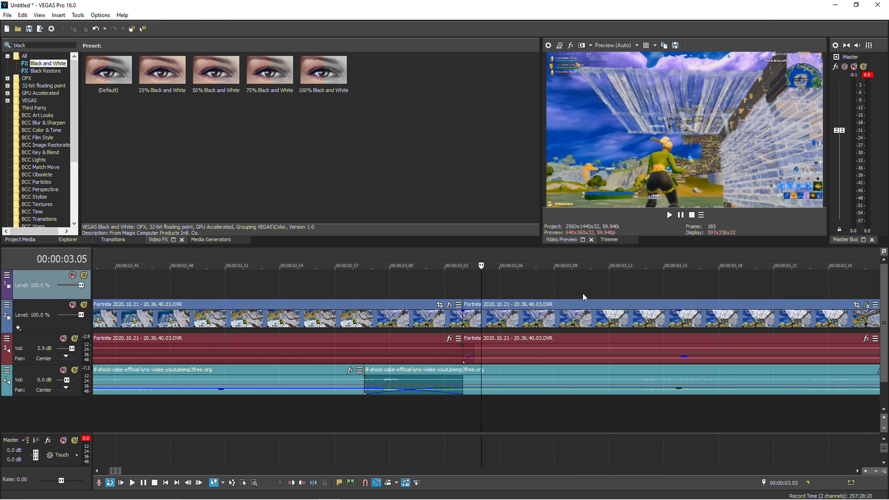
key("space")
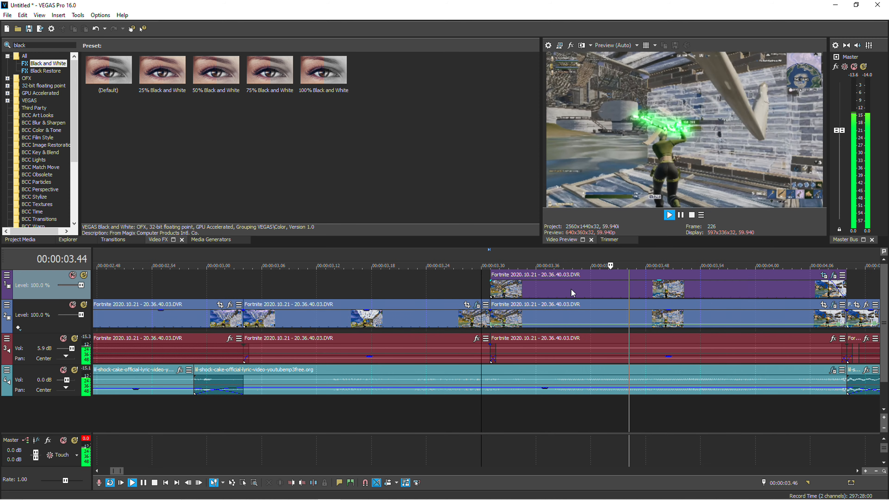
left_click(532, 294)
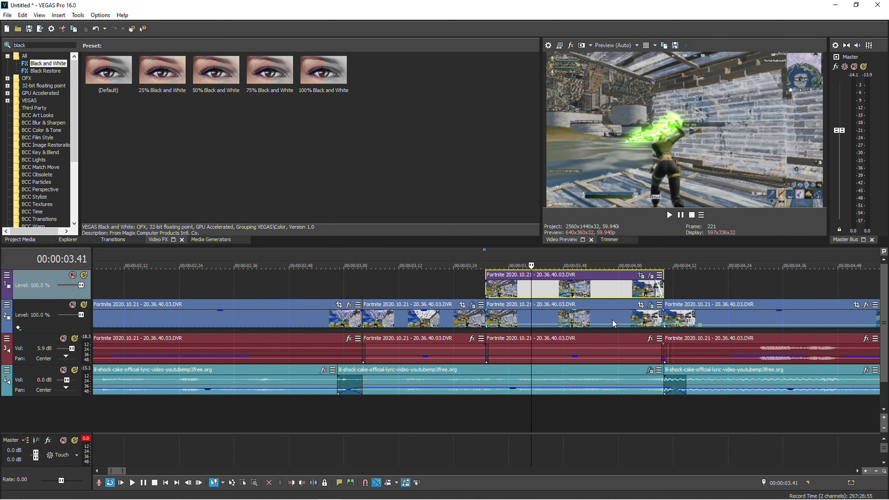
scroll(641, 316, "up", 2)
scroll(639, 317, "down", 2)
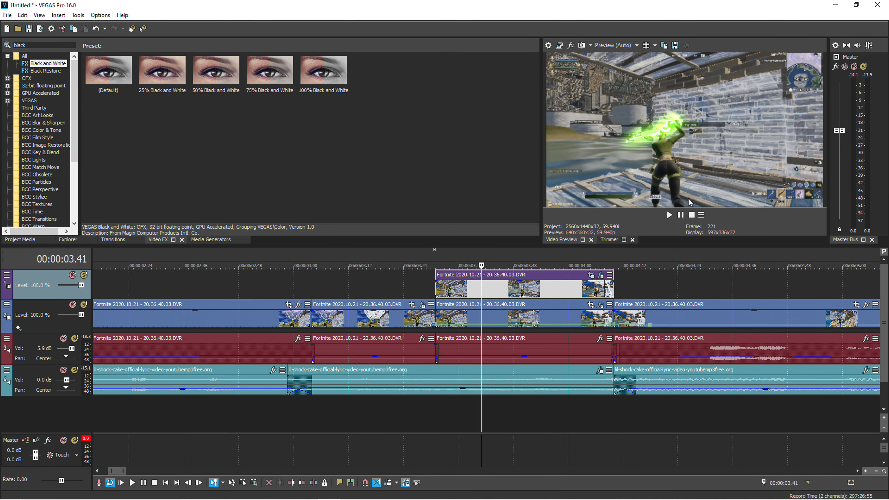
left_click(684, 218)
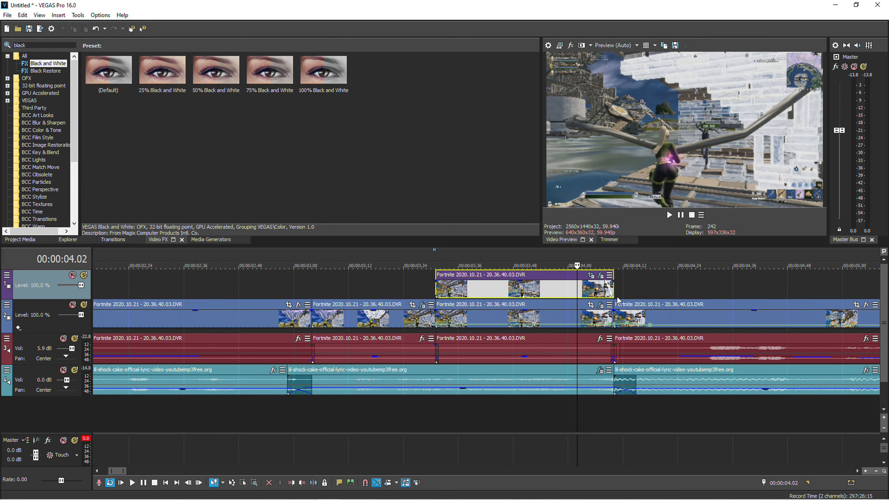
Examine the frames around the cut between 00:00:04.10 and 00:00:04.13, stepping frame by frame
scroll(612, 314, "up", 5)
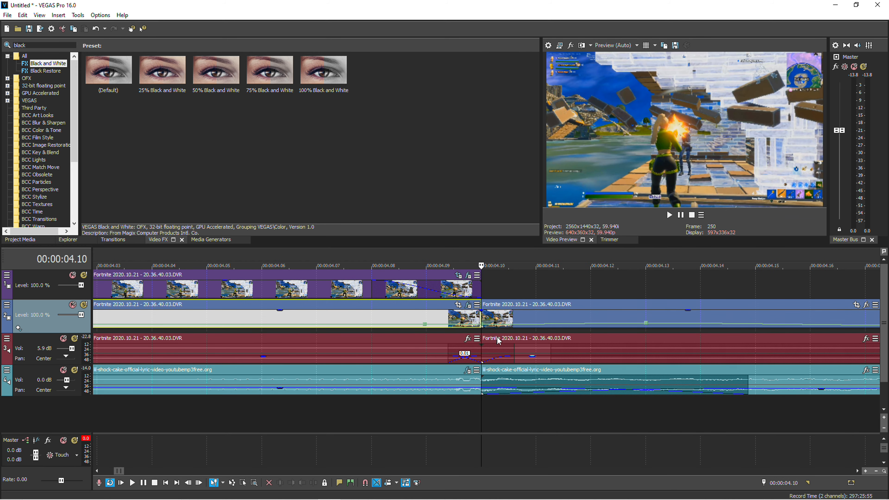
left_click(648, 315)
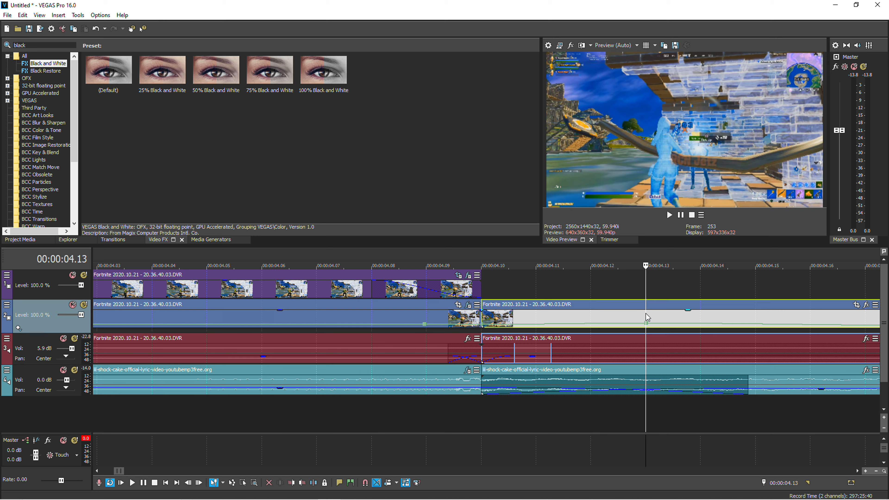
key("Left")
key("Left")
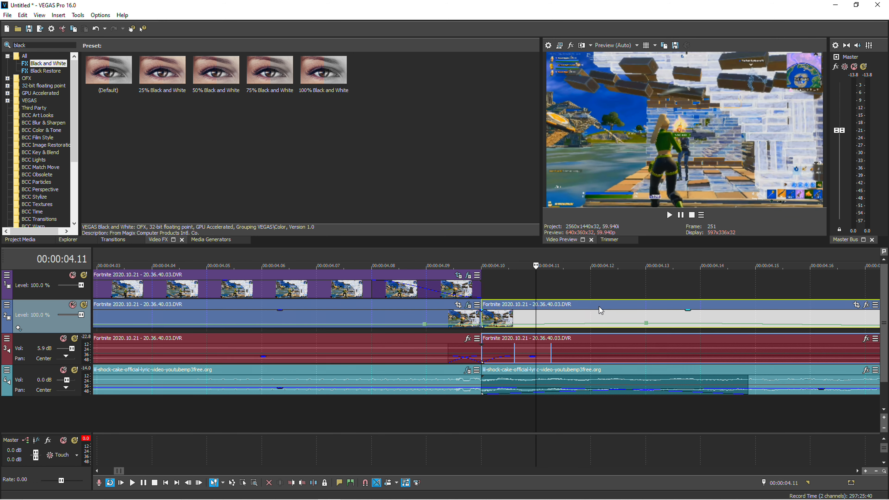
key("Right")
key("Left")
key("Left")
key("Left")
key("Left")
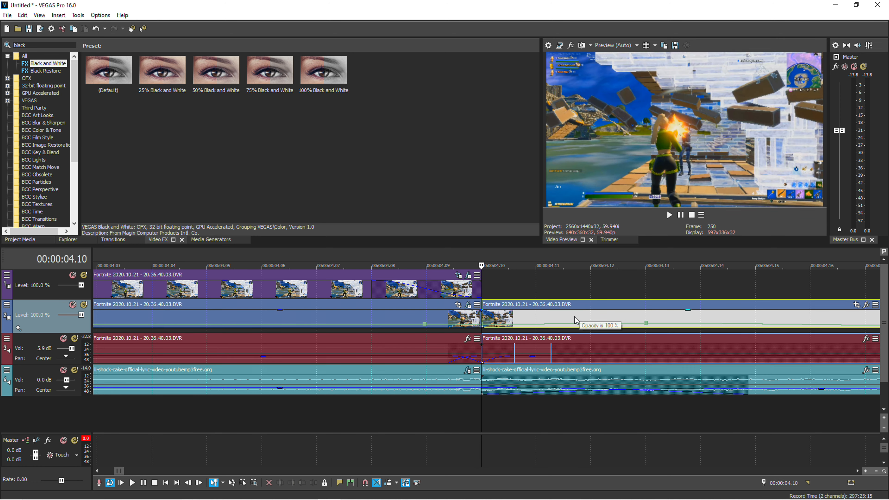
Add a velocity point at 00:00:03.53 on the second-track clip beneath the overlay and set it to 50% forward velocity
scroll(449, 358, "down", 2)
key("Left")
key("Left")
key("Left")
key("Left")
key("Left")
key("Left")
key("Left")
key("Left")
key("Left")
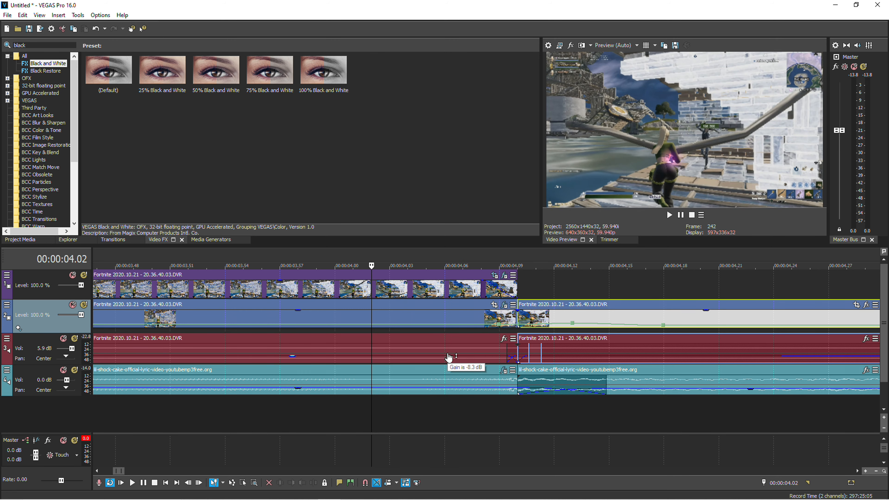
scroll(449, 357, "down", 2)
key("Left")
key("Left")
key("Left")
key("Left")
key("Left")
key("Left")
key("Left")
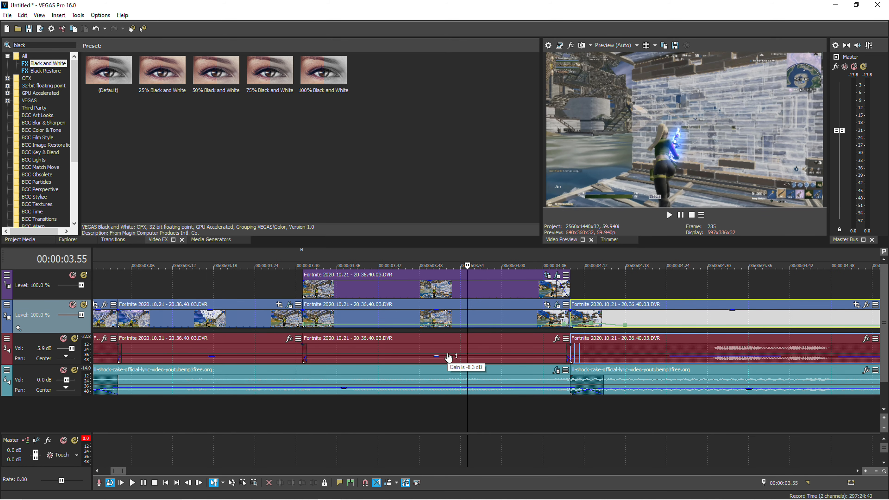
right_click(452, 327)
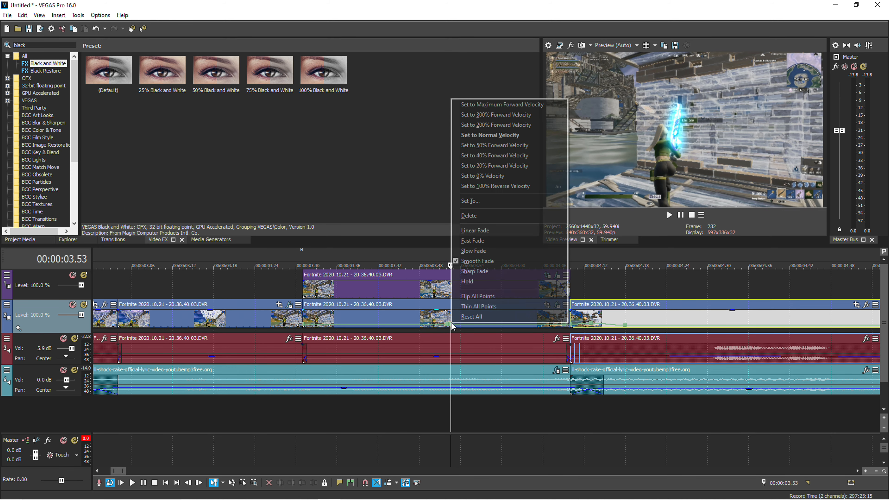
left_click(477, 145)
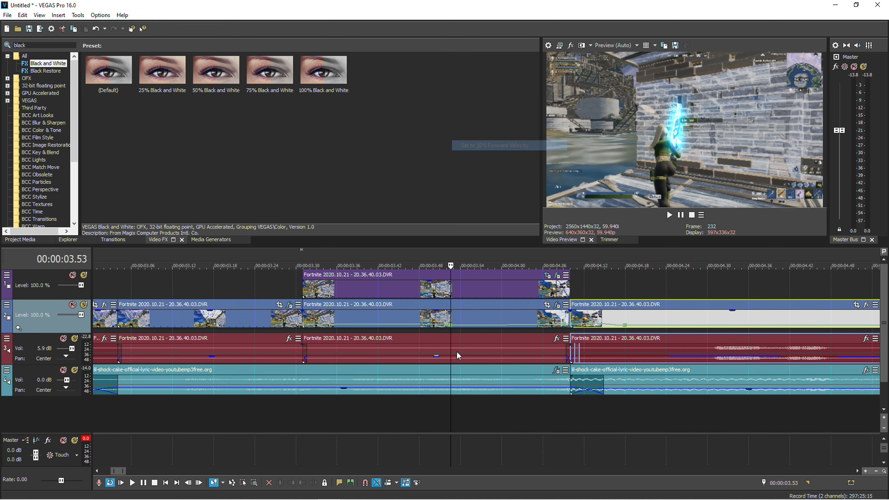
Play back the desaturated section to check the velocity set on its underlying clip
left_click(668, 212)
key("space")
scroll(439, 312, "down", 3)
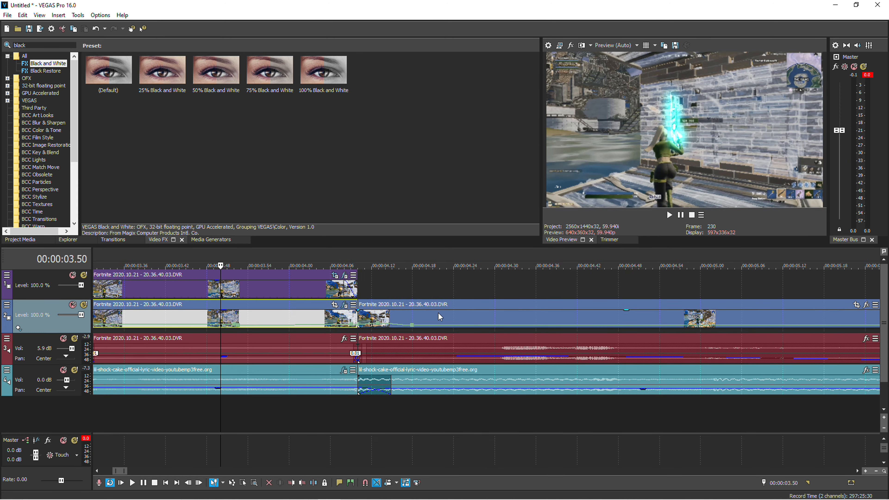
scroll(588, 281, "down", 3)
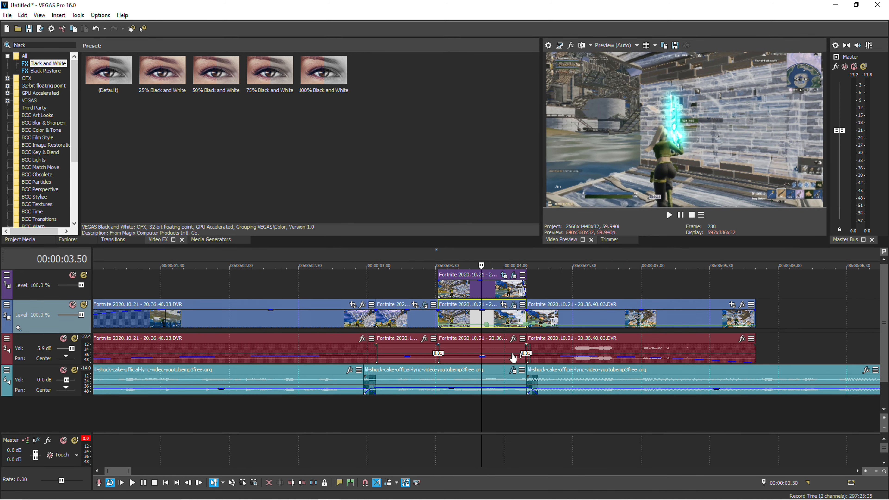
Replay the second half of the desaturated section through the cut into the full-colour clip
left_click(472, 318)
key("space")
key("space")
key("space")
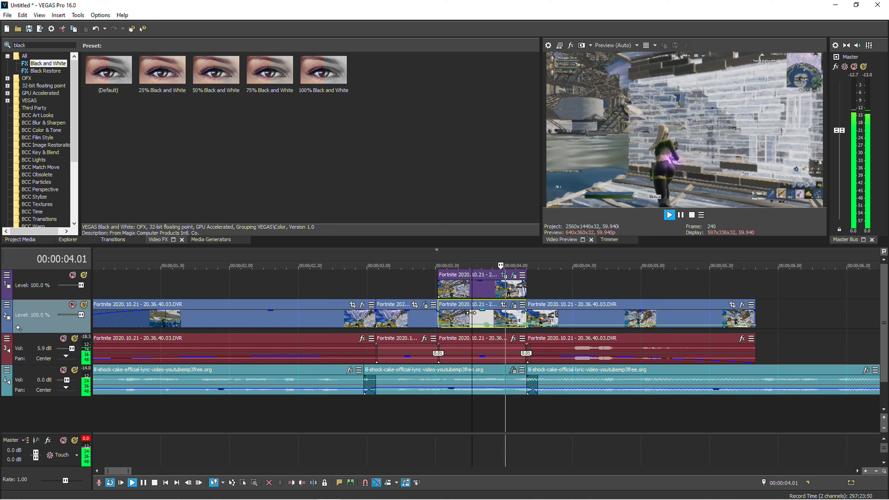
left_click(551, 319)
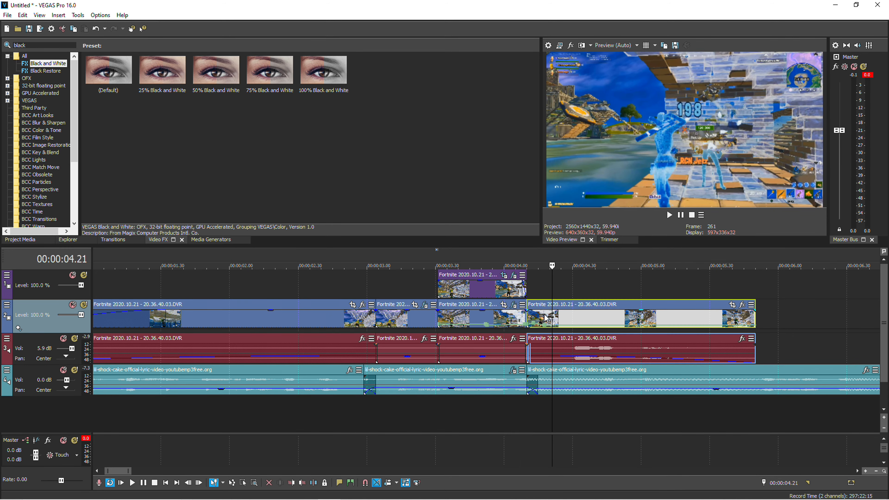
left_click(472, 318)
key("space")
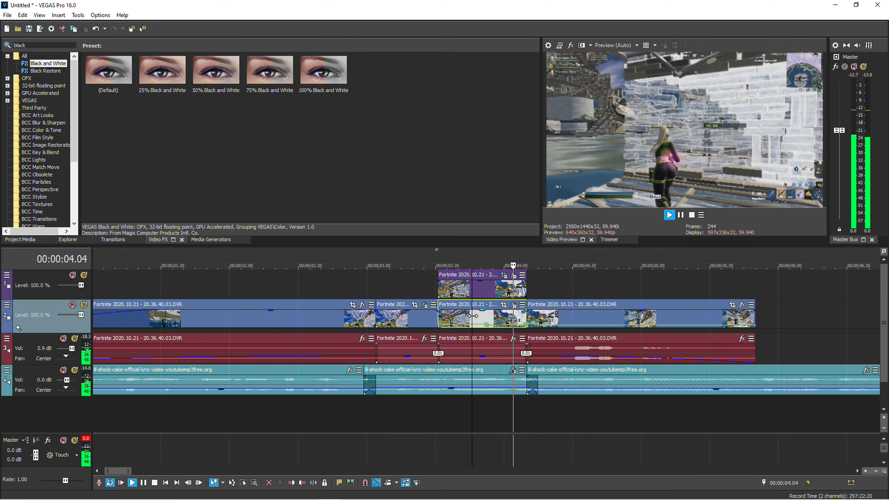
scroll(473, 315, "down", 4)
key("space")
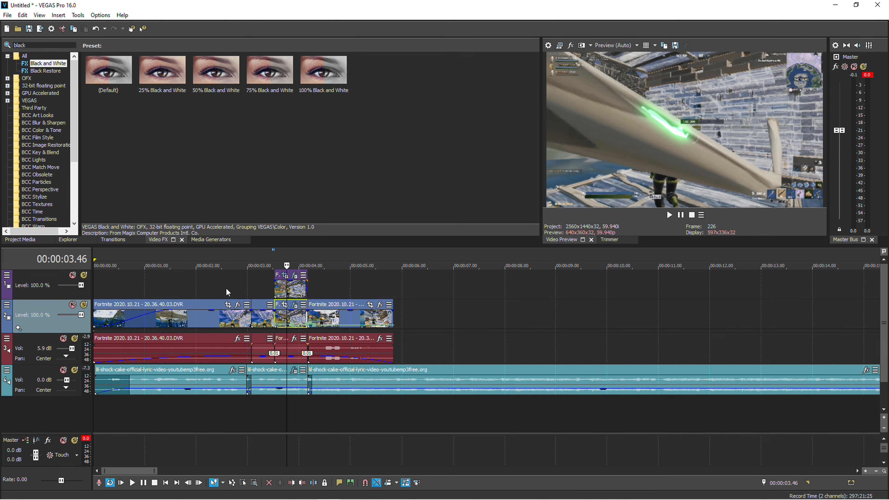
Play the montage from the beginning through the cut into the full-colour clip
left_click(97, 287)
key("space")
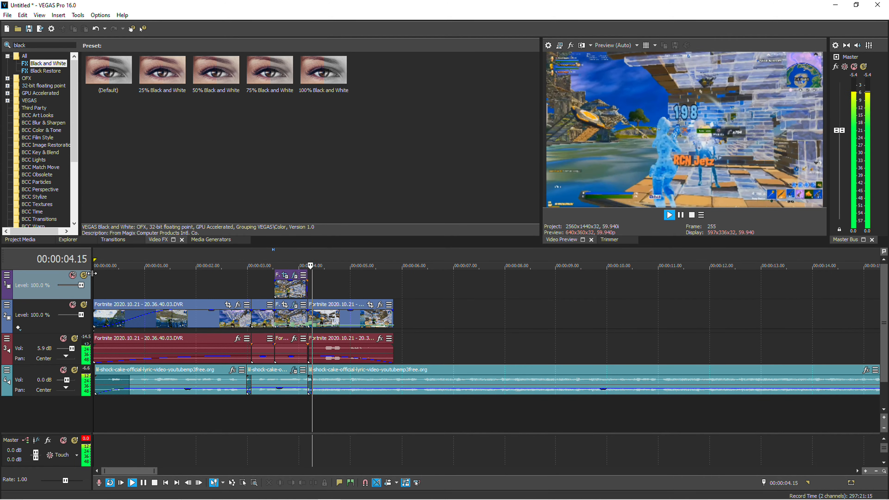
key("space")
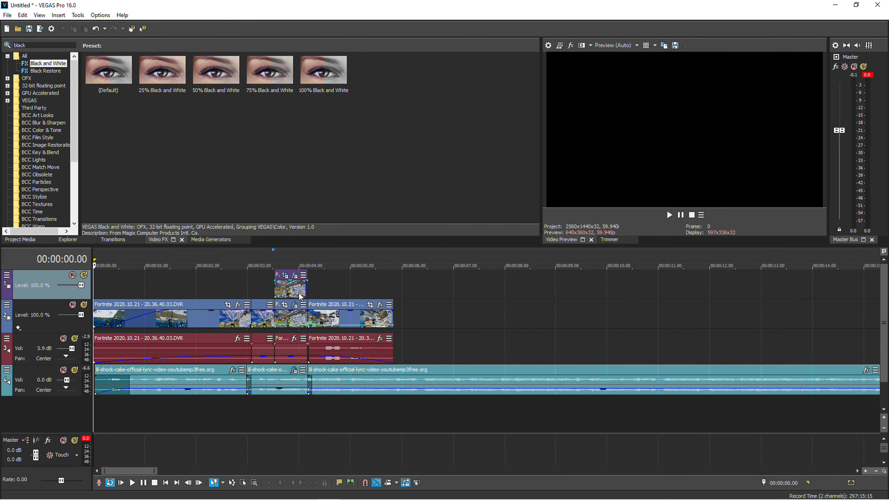
Find the S_Shake effect and apply its "olly shake" preset to the full-colour clip after the desaturated section
left_click(316, 295)
scroll(484, 317, "up", 4)
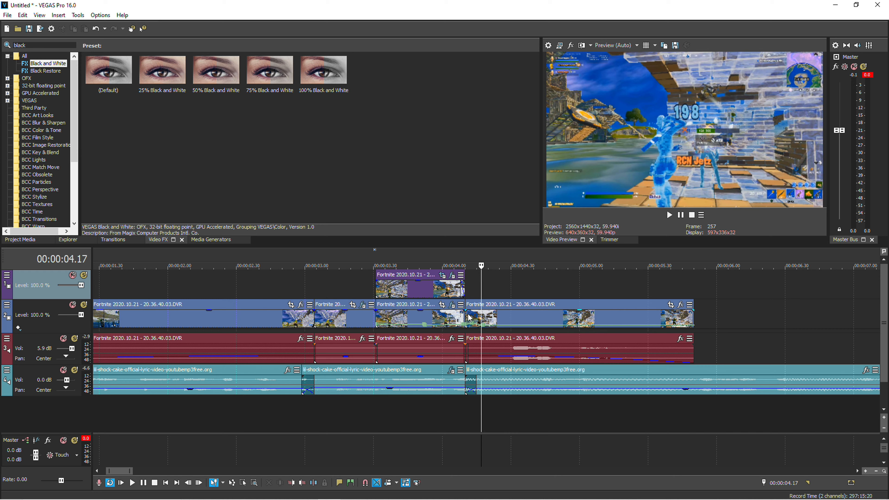
left_click(448, 321)
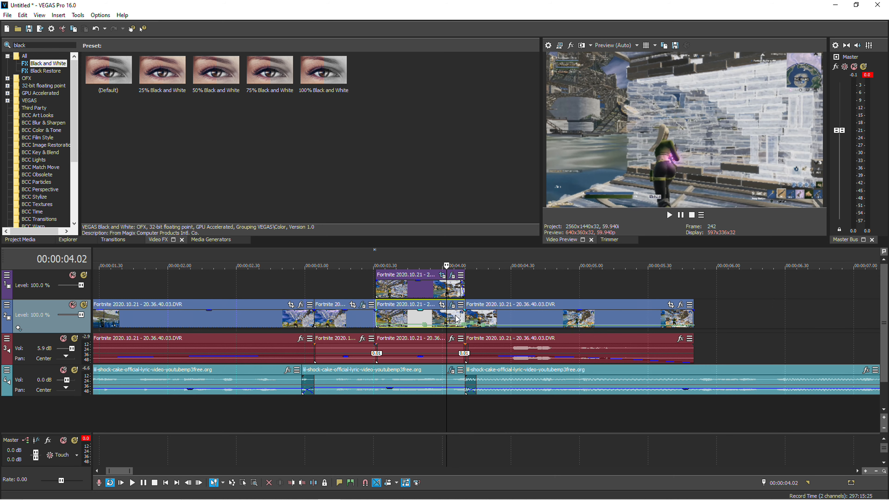
left_click(501, 322)
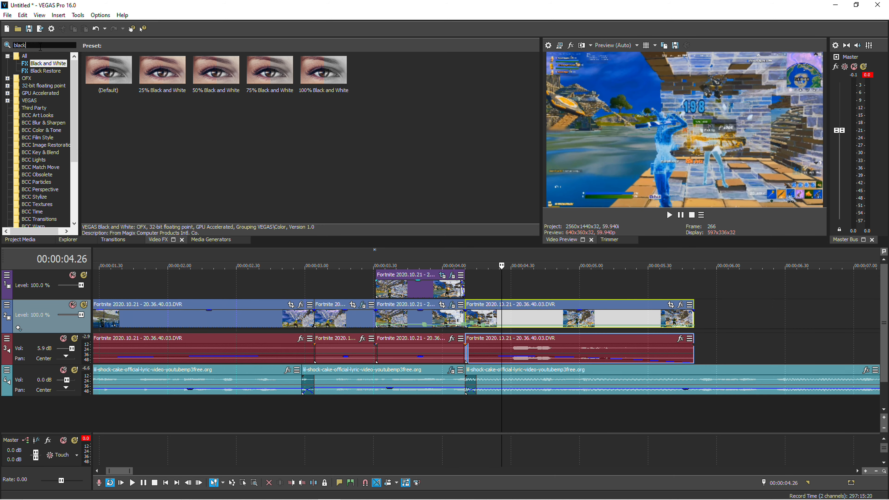
key("BackSpace")
key("BackSpace")
key("BackSpace")
key("BackSpace")
key("BackSpace")
type("shake")
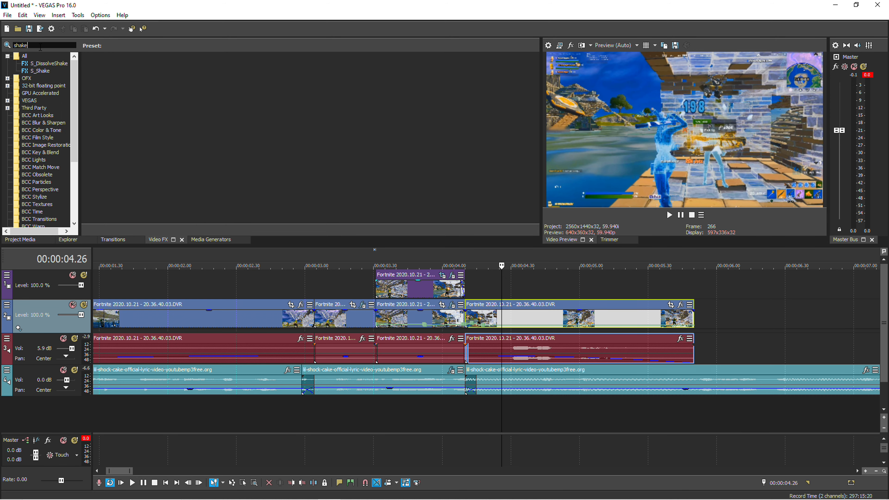
left_click(40, 71)
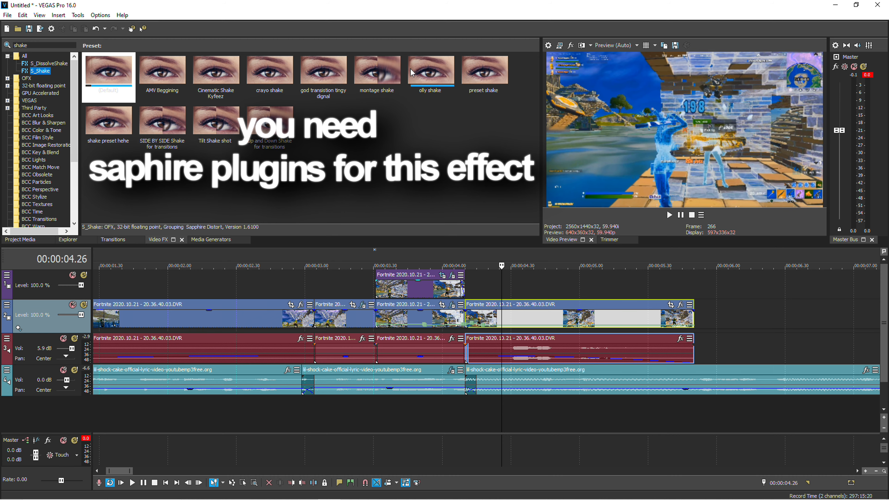
left_click_drag(430, 75, 499, 318)
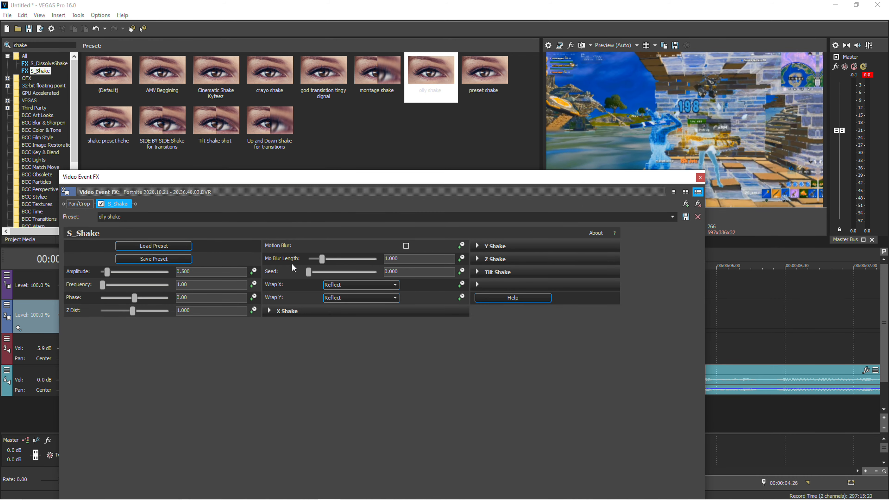
Animate the shake's Amplitude with a keyframe at 00:00:01.03 and close the effect settings
left_click(253, 271)
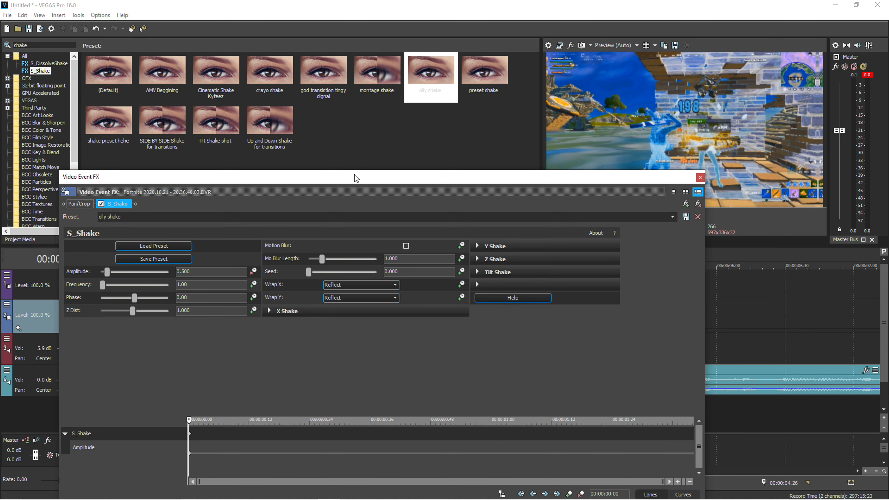
left_click_drag(354, 175, 342, 127)
double_click(496, 406)
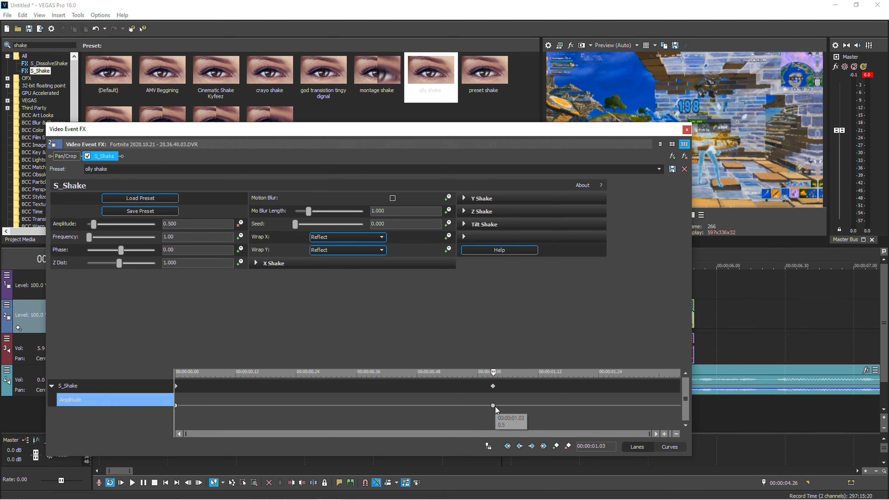
left_click_drag(461, 423, 425, 402)
left_click(683, 127)
left_click(607, 130)
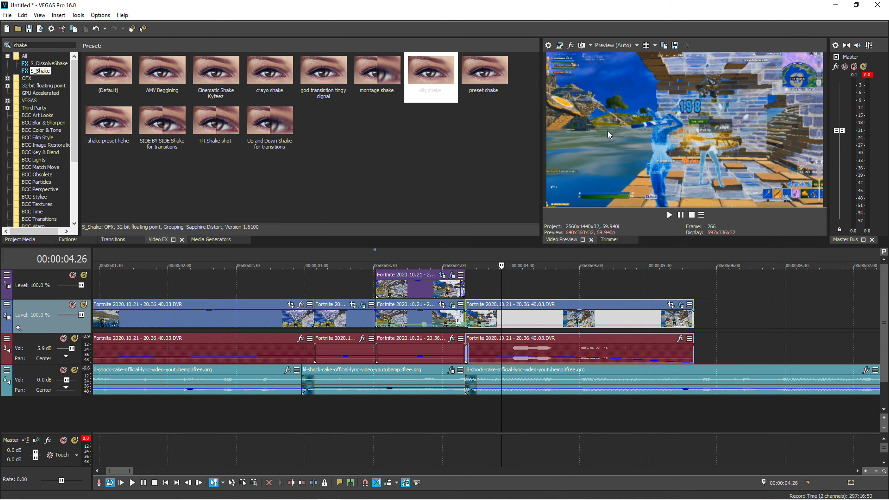
Play back from 00:00:03.22 through the following clip to check the shake effect
key("space")
key("space")
left_click(355, 287)
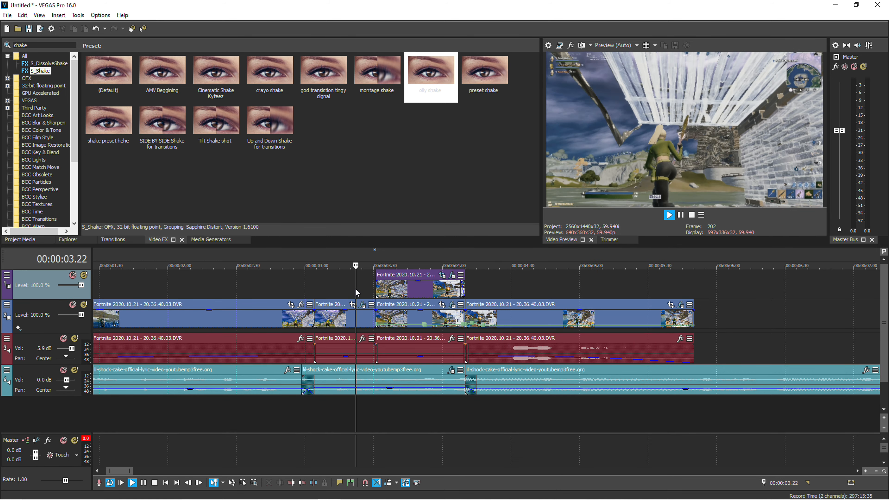
key("space")
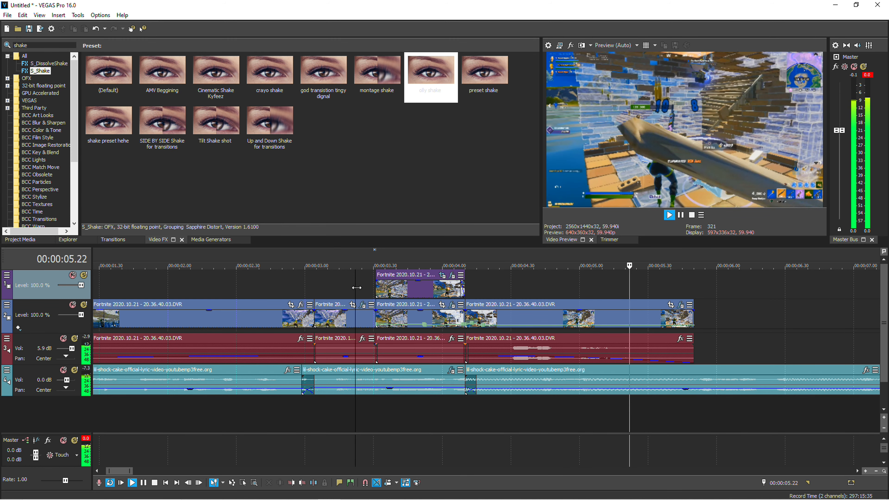
key("space")
left_click(7, 15)
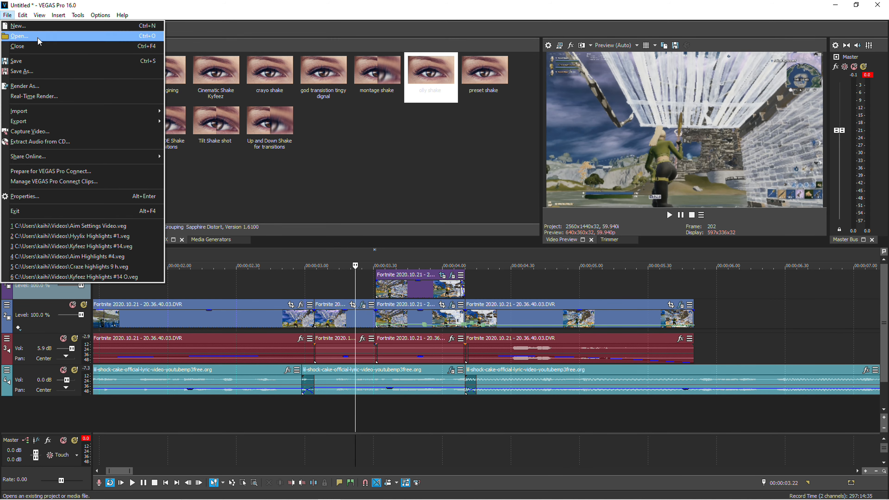
left_click(223, 22)
Select the desaturated overlay clip and play back its opening frames from 00:00:03.31
scroll(391, 288, "down", 1)
left_click(465, 296)
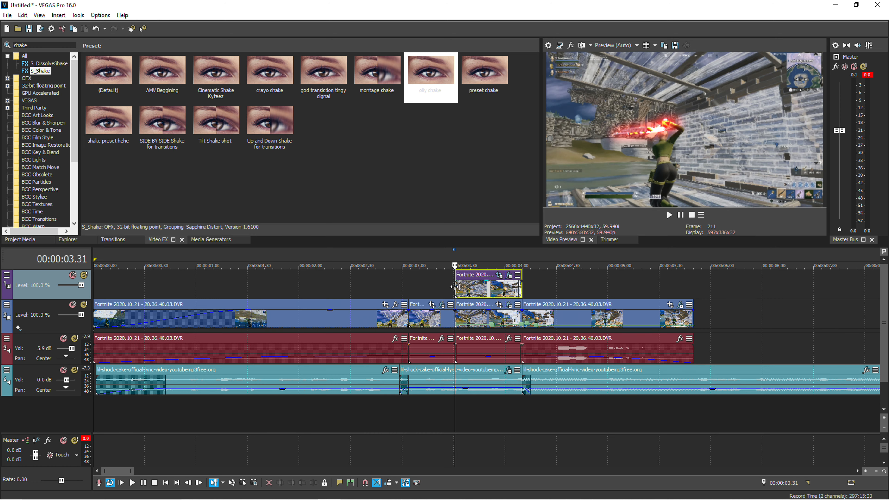
scroll(464, 296, "up", 3)
scroll(766, 290, "down", 2)
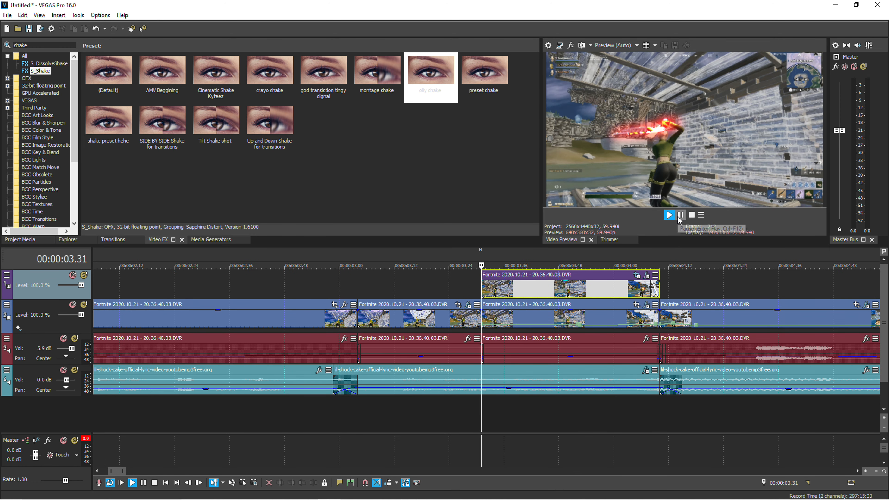
left_click(670, 216)
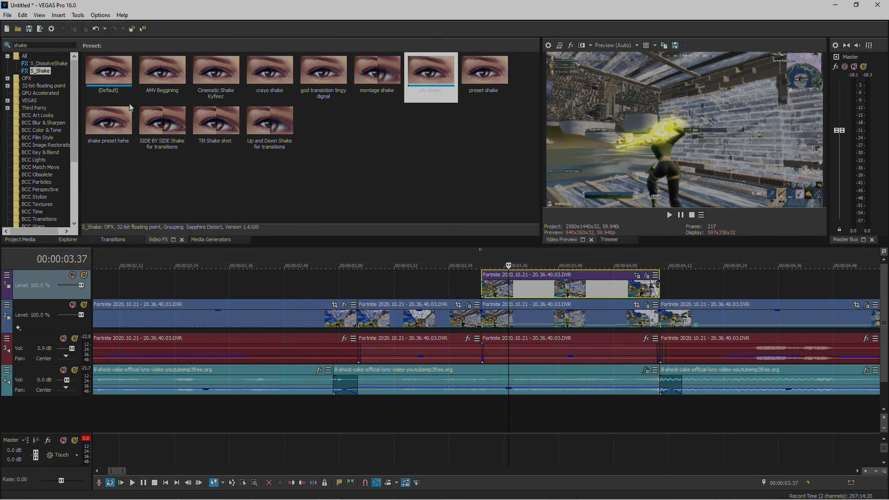